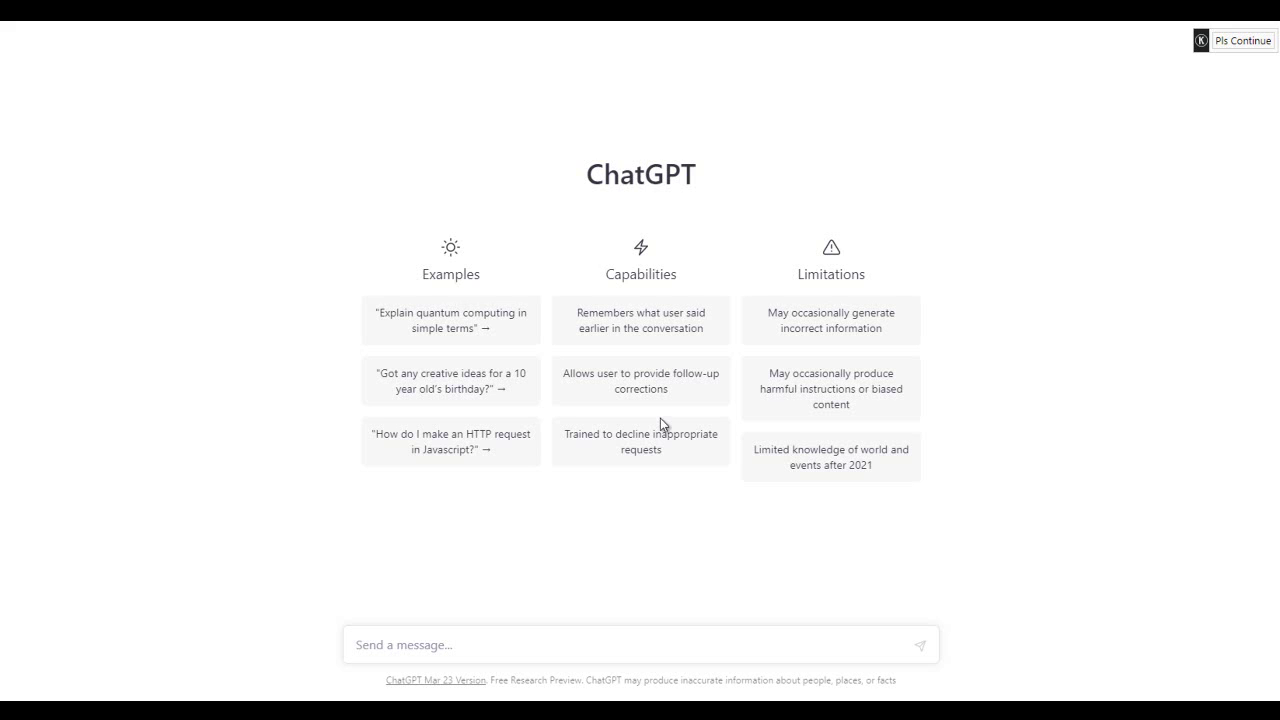
# Send ChatGPT the prompt 'step 1: Introduction to AWS S3 Sync'
pyautogui.click(486, 643)
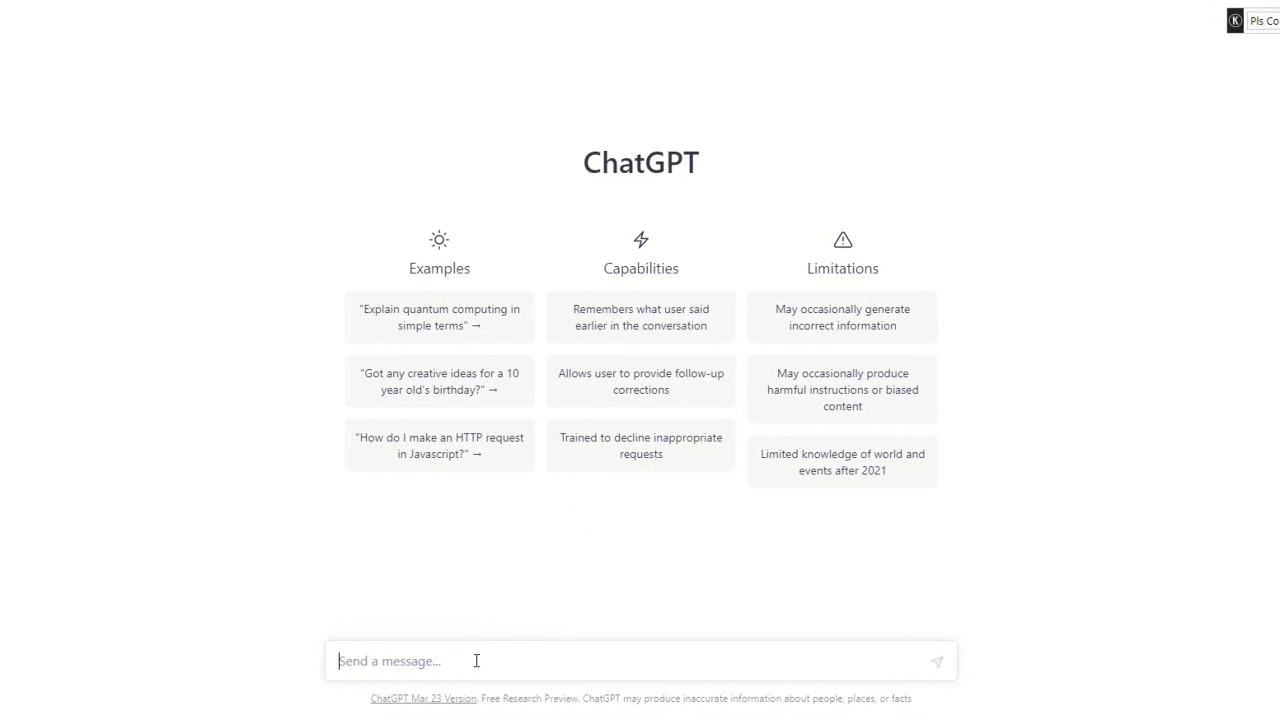
pyautogui.write('step 1: Int')
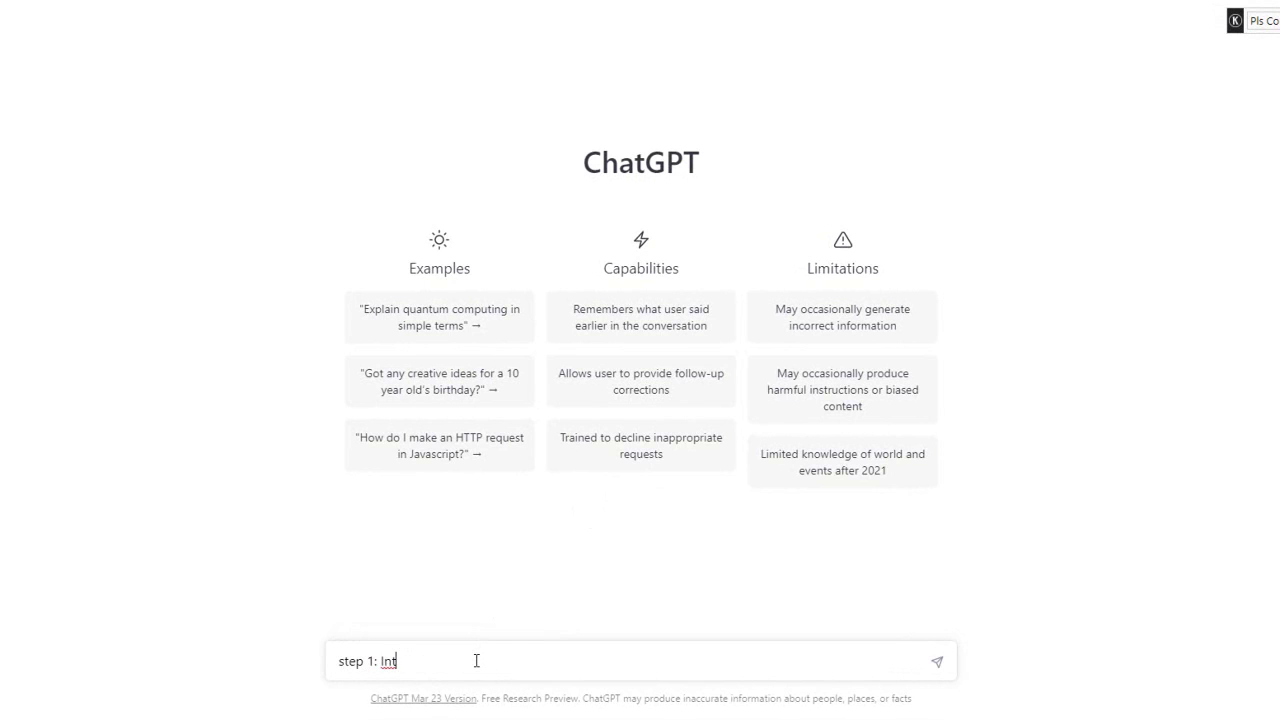
pyautogui.write('roduction to AWS')
pyautogui.write('S3 Sync')
pyautogui.press('Return')
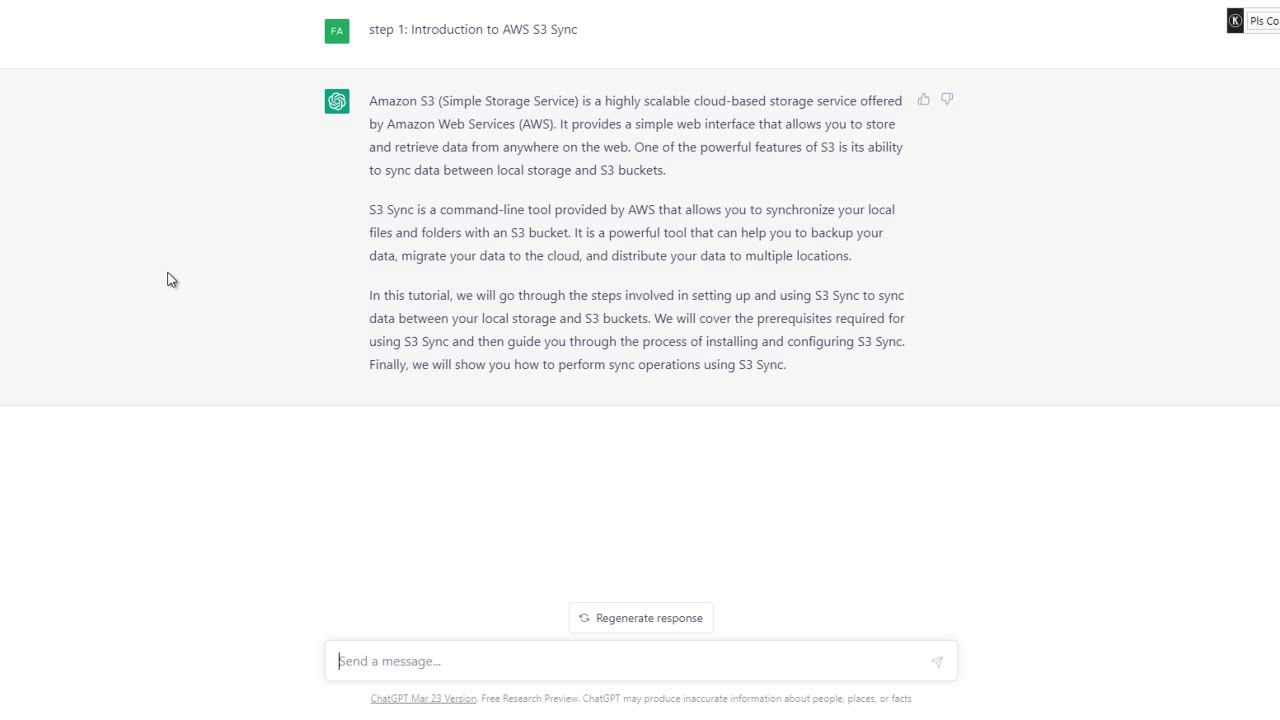
# Send the prompt 'Step 2: create the aws s3 sync command', correcting typos before sending
pyautogui.write('Step 2')
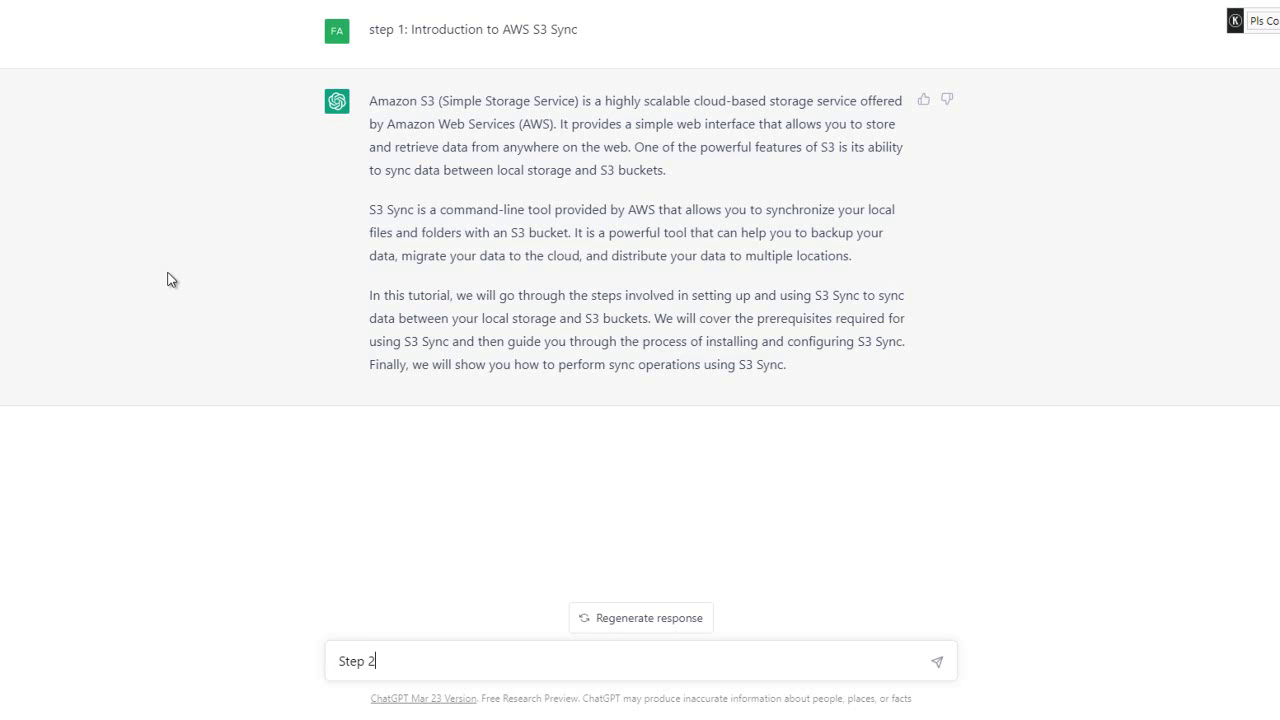
pyautogui.write(':')
pyautogui.write('create a')
pyautogui.write('command')
pyautogui.press('BackSpace')
pyautogui.press('BackSpace')
pyautogui.press('BackSpace')
pyautogui.press('BackSpace')
pyautogui.press('BackSpace')
pyautogui.press('BackSpace')
pyautogui.press('BackSpace')
pyautogui.press('BackSpace')
pyautogui.press('BackSpace')
pyautogui.press('BackSpace')
pyautogui.write('te')
pyautogui.press('BackSpace')
pyautogui.write('he aws s3 sync command')
pyautogui.press('Return')
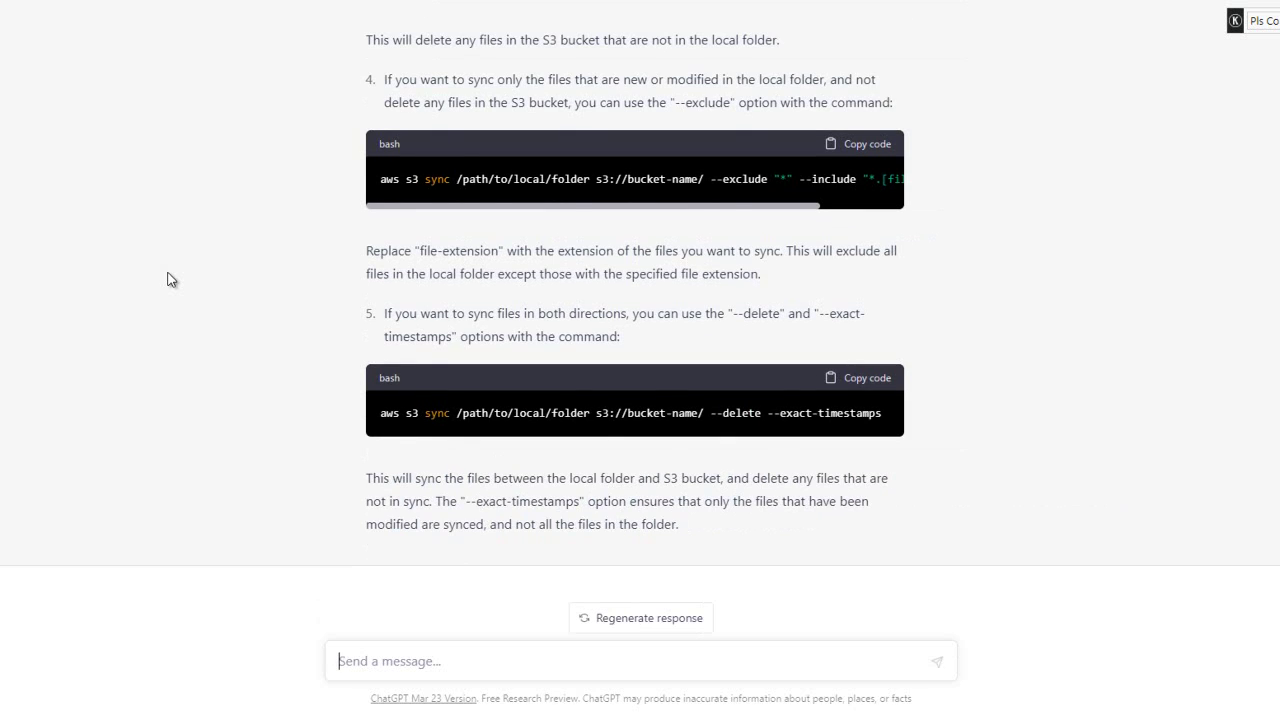
# Return to the top of the step 2 reply and select the folder path and s3 prefix in the first command
pyautogui.scroll(5, 410, 283)
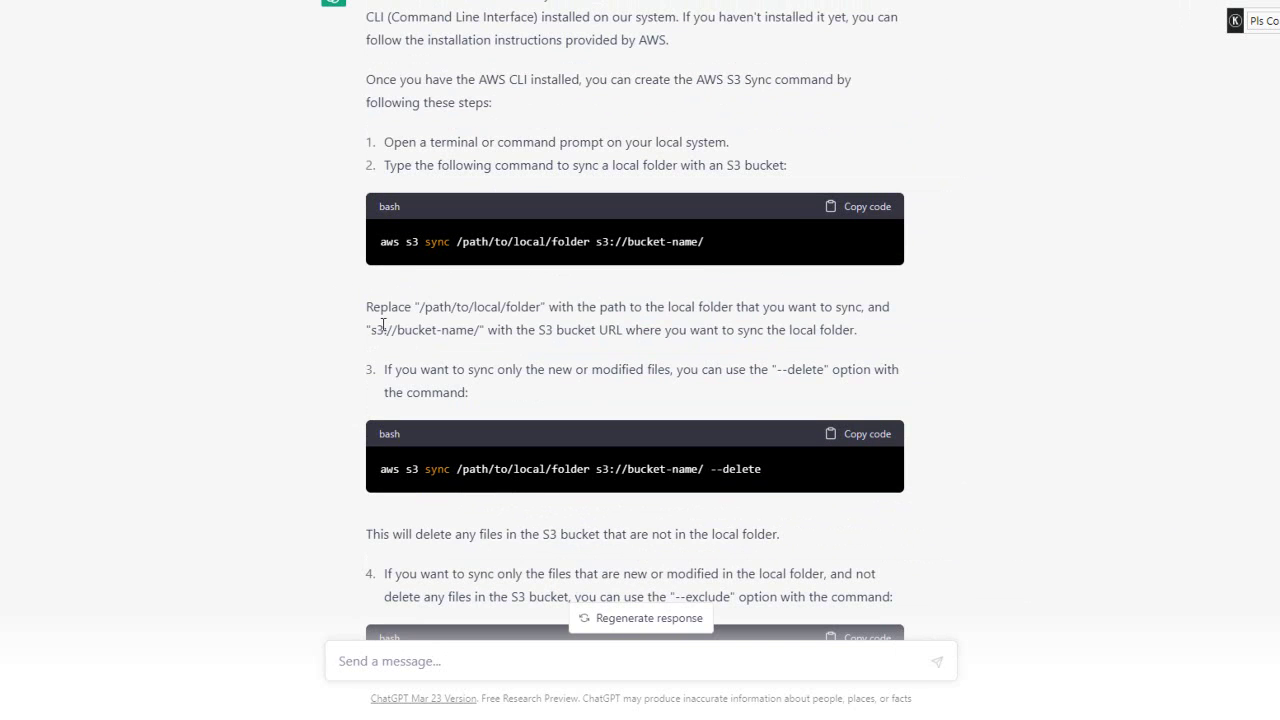
pyautogui.scroll(1, 383, 325)
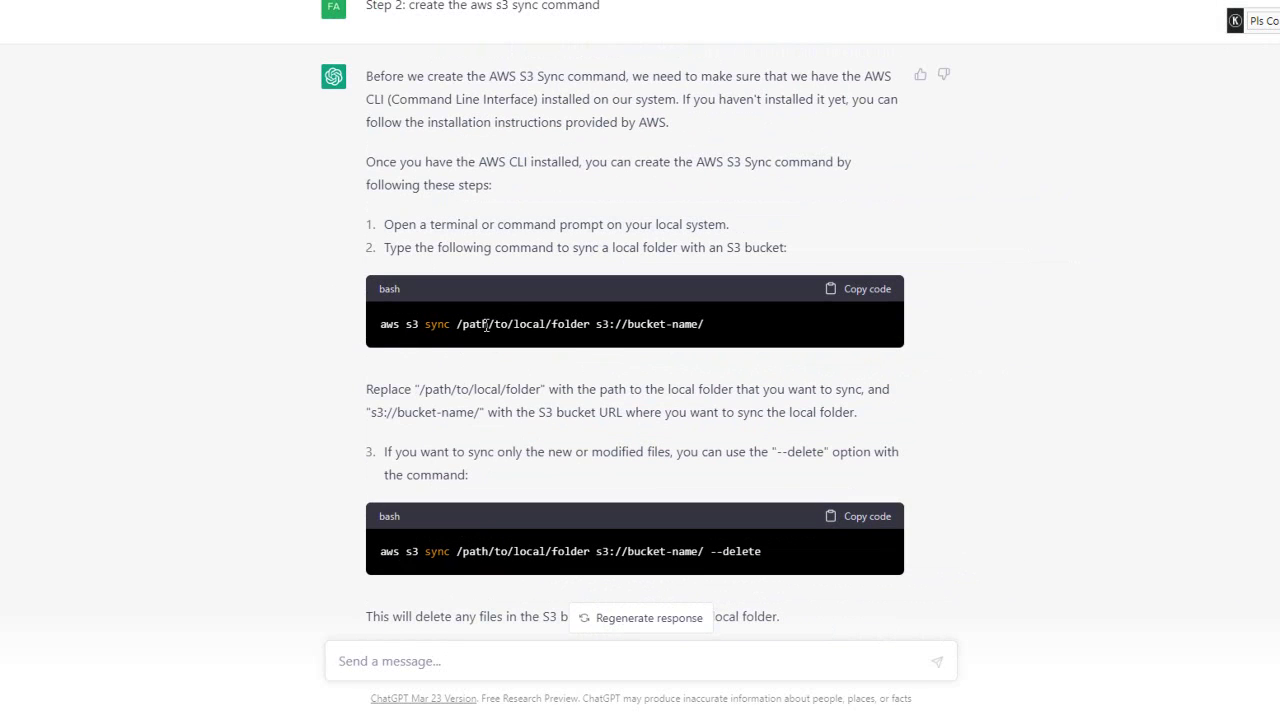
pyautogui.tripleClick(428, 325)
pyautogui.click(511, 322)
pyautogui.moveTo(458, 326); pyautogui.dragTo(591, 321)
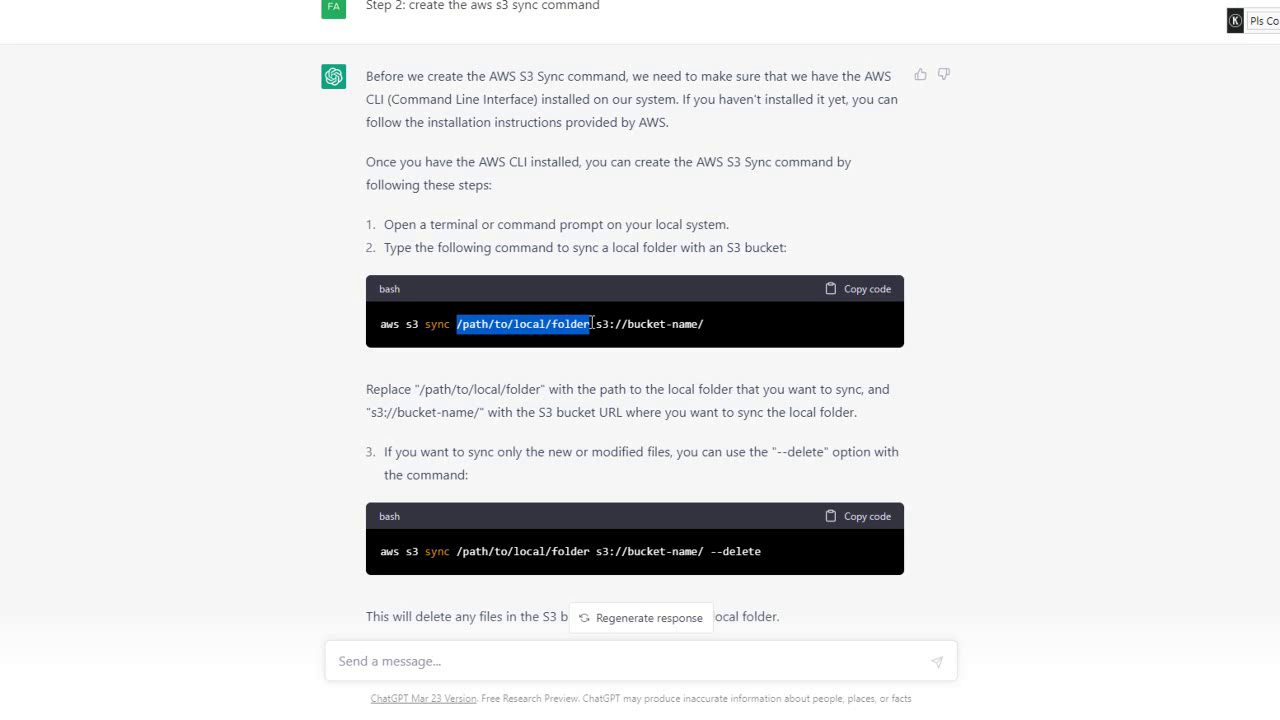
pyautogui.click(603, 325)
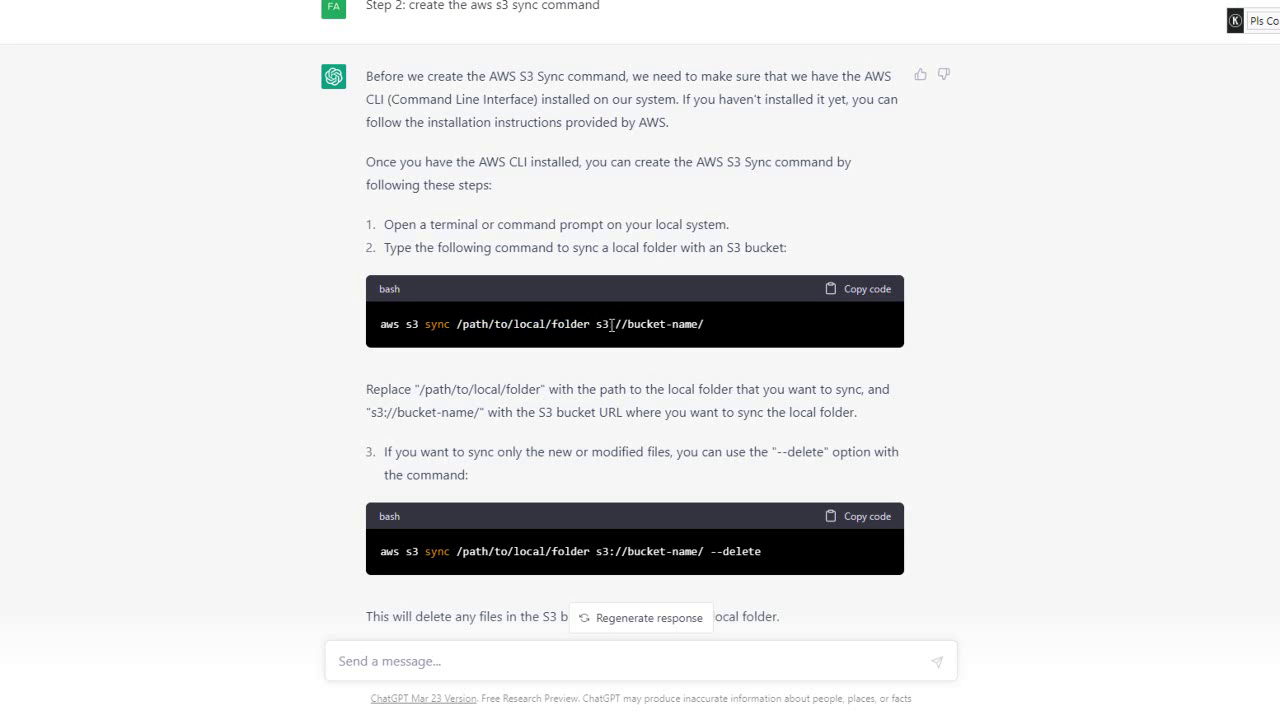
pyautogui.doubleClick(603, 325)
# Read down through steps 3–5 to the --delete --exact-timestamps two-way sync, then focus the message box
pyautogui.scroll(-2, 716, 373)
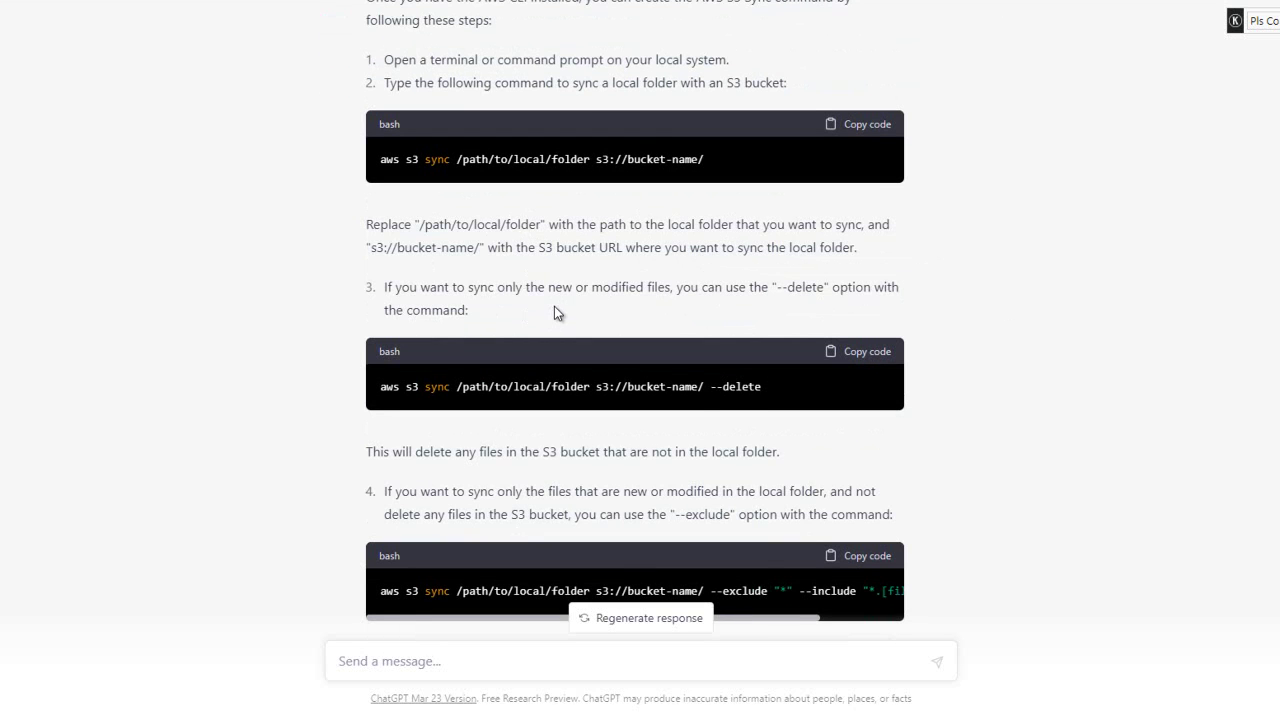
pyautogui.scroll(-3, 554, 303)
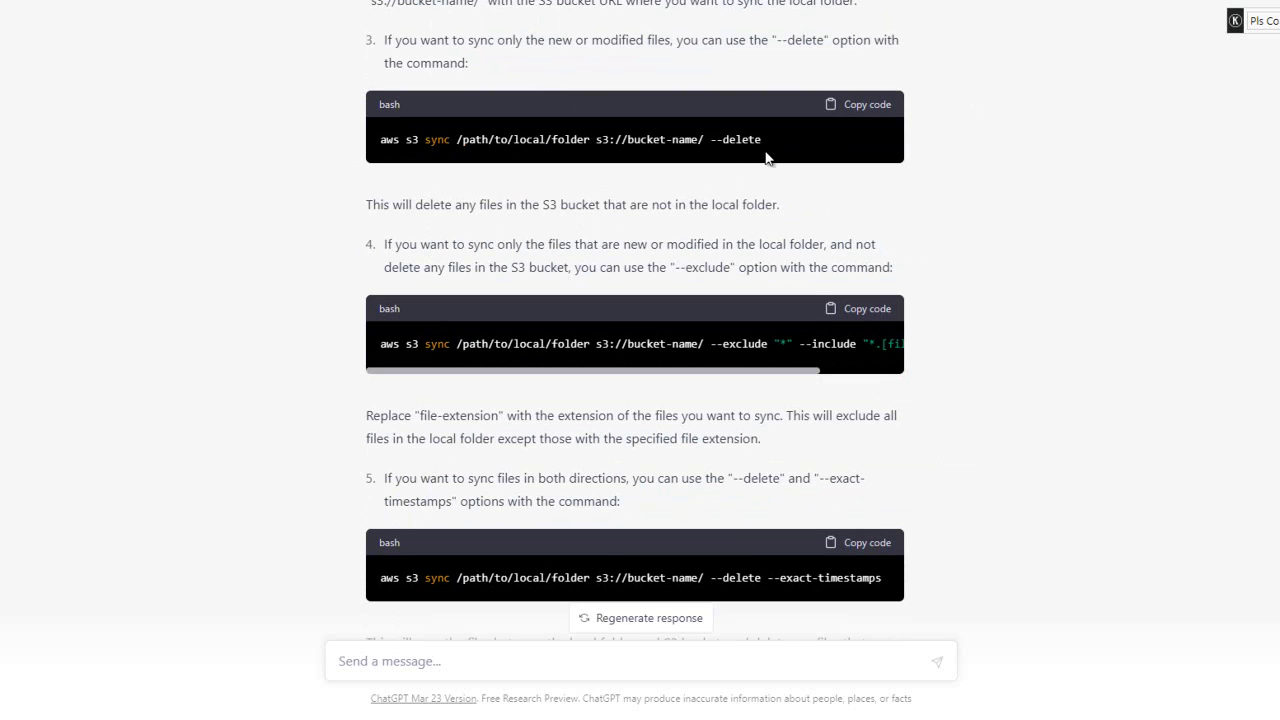
pyautogui.scroll(-3, 333, 310)
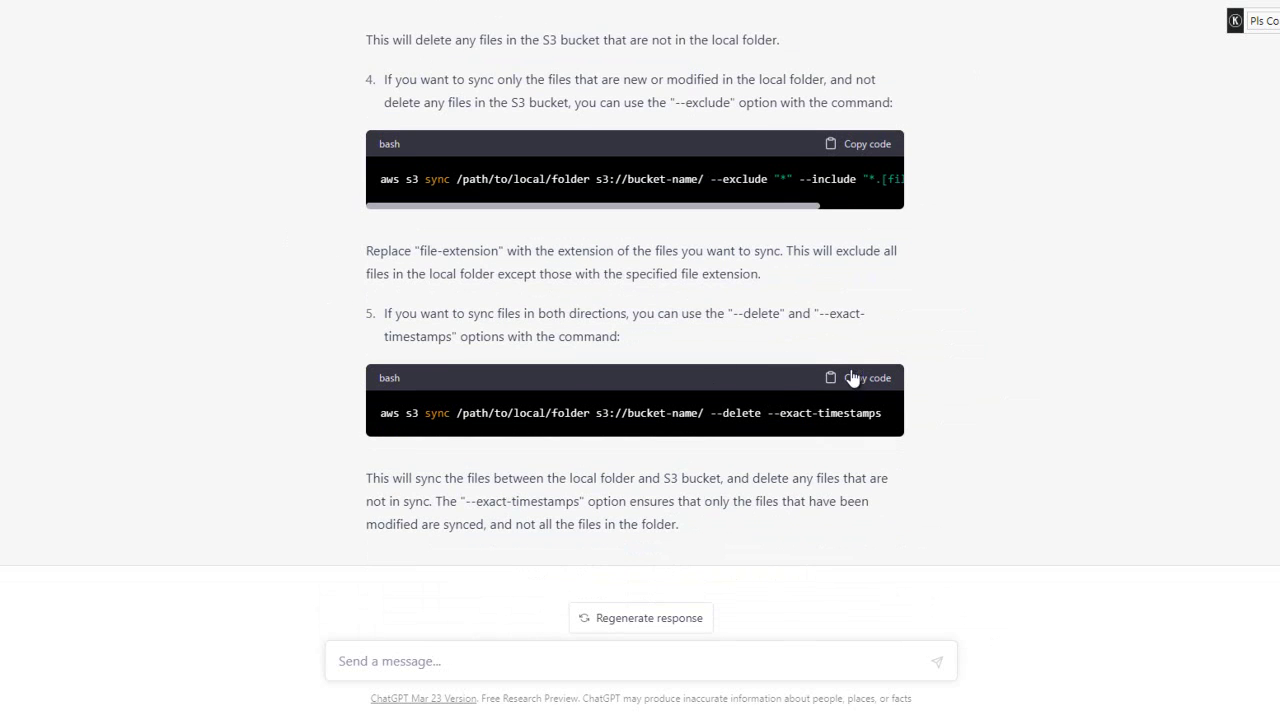
pyautogui.click(453, 660)
# Send 'Step 3: write me the command and steps to use that command on the Centos OS'
pyautogui.write('Step 3: ')
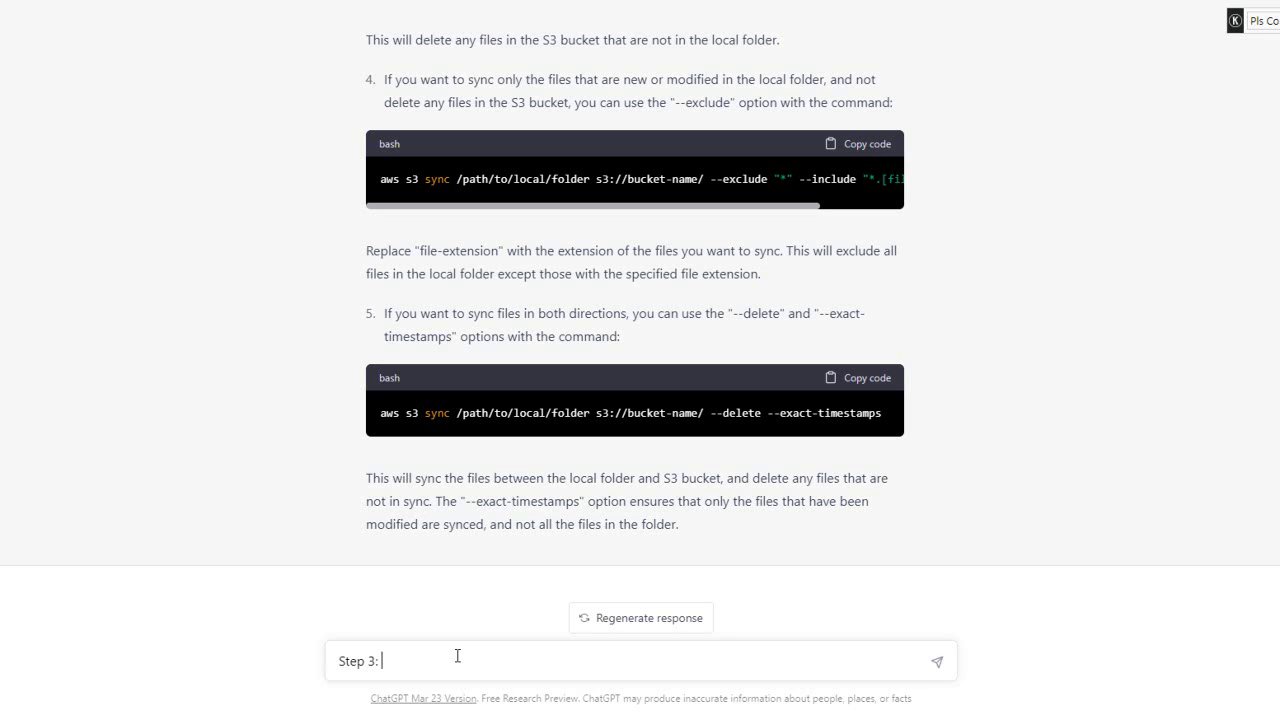
pyautogui.write('please ')
pyautogui.write('tell m')
pyautogui.press('BackSpace')
pyautogui.press('BackSpace')
pyautogui.press('BackSpace')
pyautogui.press('BackSpace')
pyautogui.press('BackSpace')
pyautogui.press('BackSpace')
pyautogui.write('write me the command and steps to use that command on the Centos')
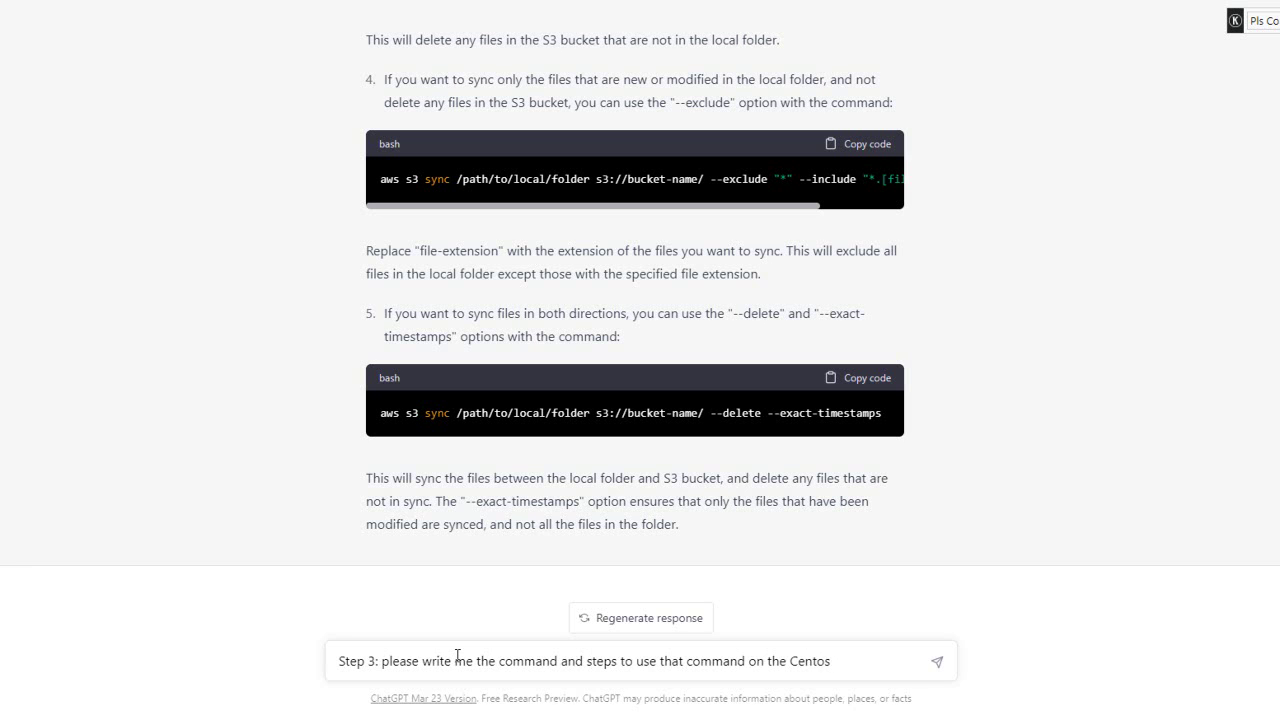
pyautogui.write(' OS')
pyautogui.press('Return')
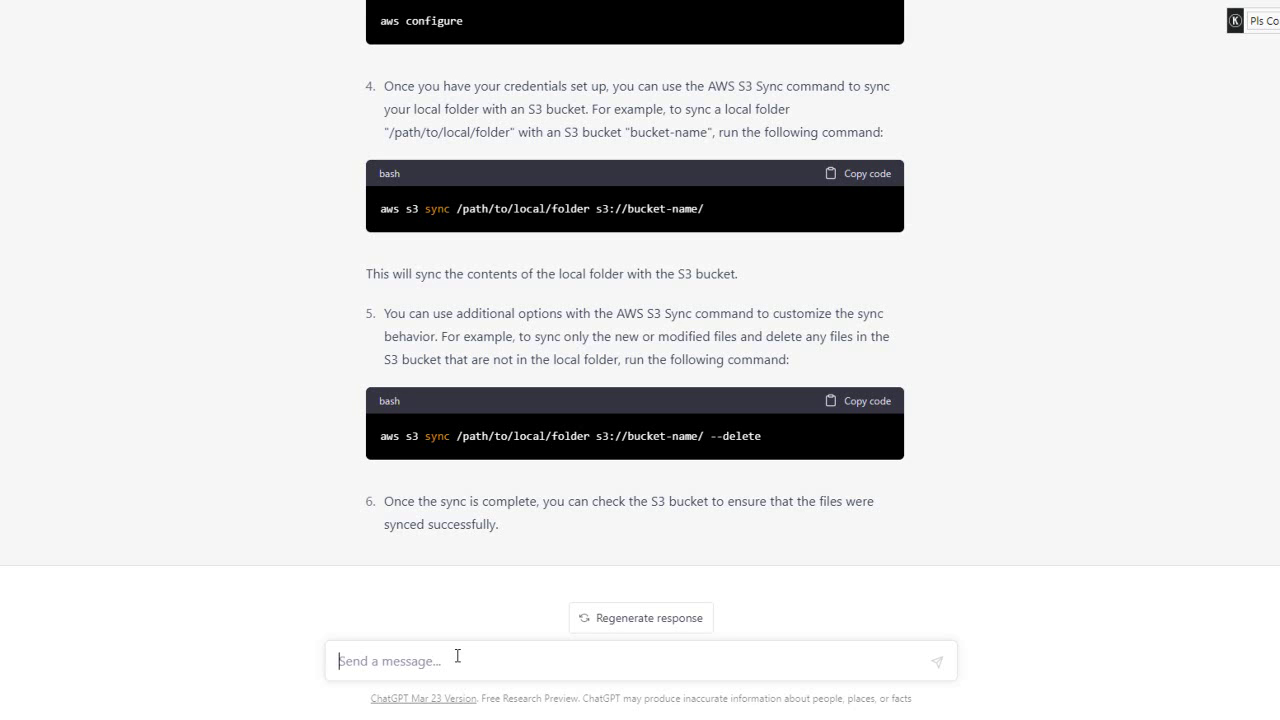
# Follow up specifying bucket name backup and local path /var/spool/backup/ for the sync command
pyautogui.write('u')
pyautogui.press('BackSpace')
pyautogui.write('use the bua')
pyautogui.press('BackSpace')
pyautogui.write('cketnam')
pyautogui.press('BackSpace')
pyautogui.press('BackSpace')
pyautogui.press('BackSpace')
pyautogui.write('name as backup')
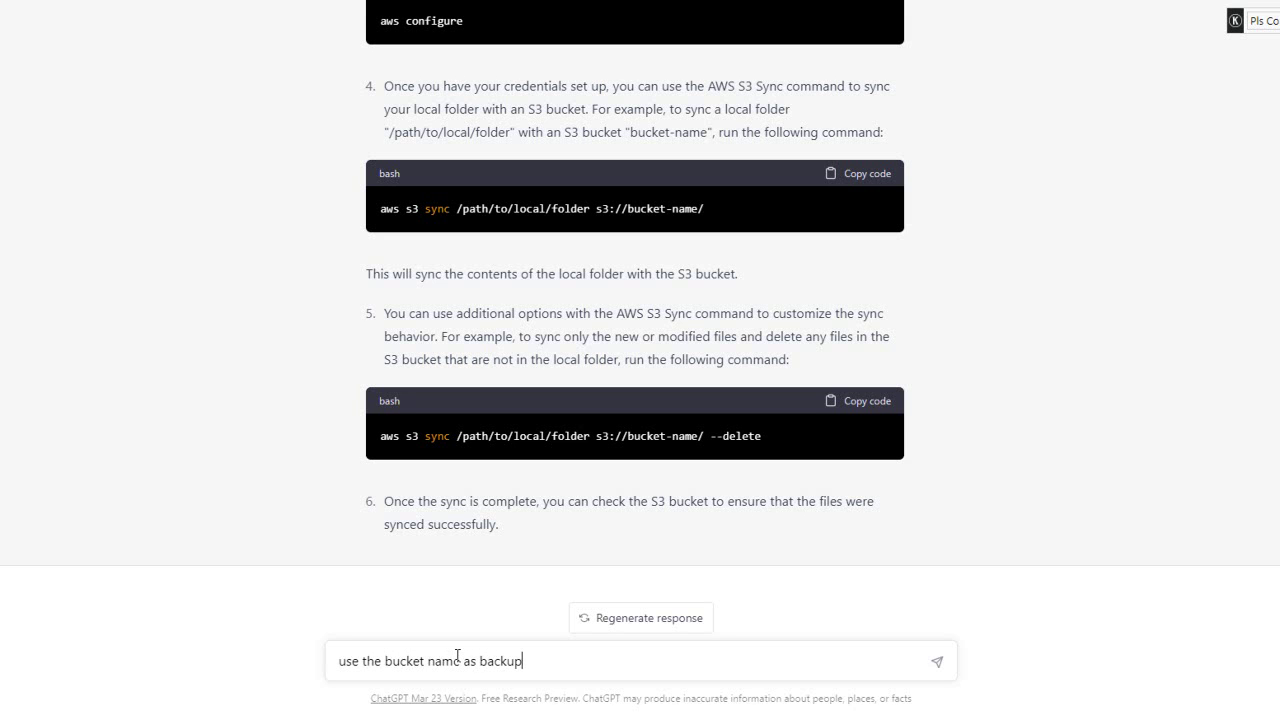
pyautogui.write(' and ')
pyautogui.write('local ')
pyautogui.write('pl')
pyautogui.press('BackSpace')
pyautogui.write('ath will be')
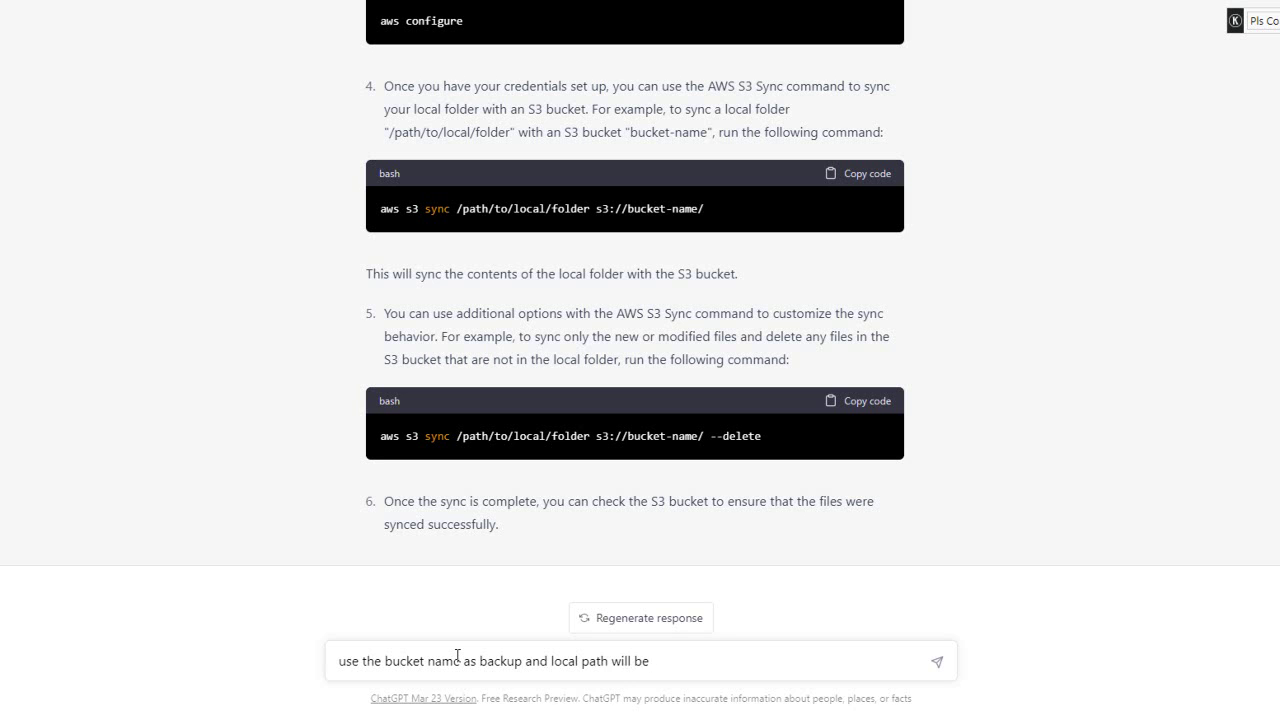
pyautogui.press('BackSpace')
pyautogui.press('BackSpace')
pyautogui.press('BackSpace')
pyautogui.press('BackSpace')
pyautogui.press('BackSpace')
pyautogui.press('BackSpace')
pyautogui.press('BackSpace')
pyautogui.press('BackSpace')
pyautogui.press('BackSpace')
pyautogui.write('is')
pyautogui.write('/var/spool/backup')
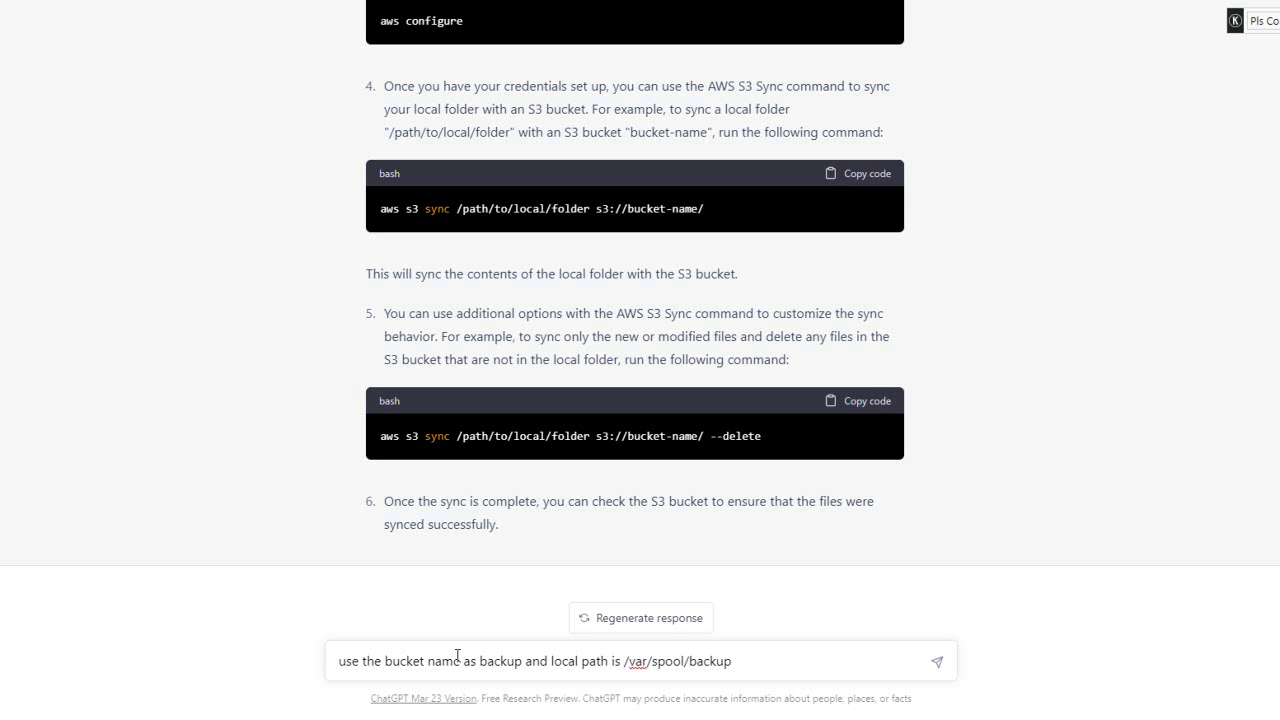
pyautogui.write('/')
pyautogui.press('Return')
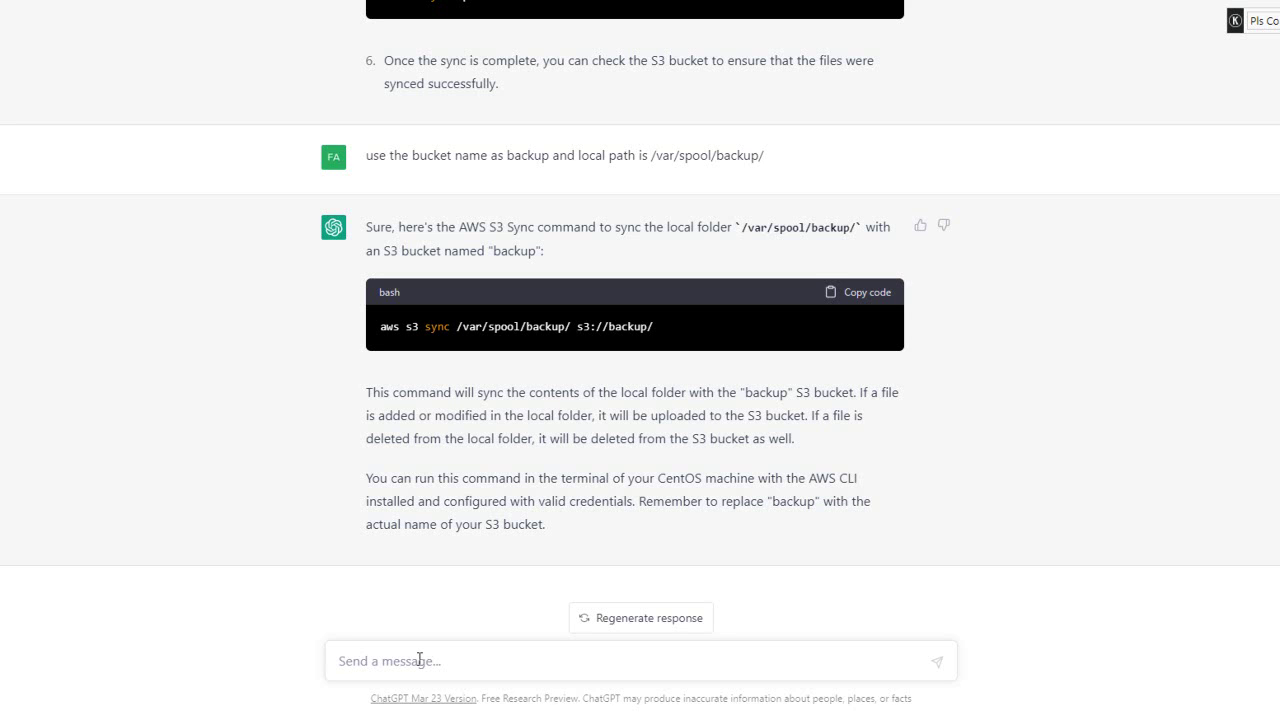
# Ask for a cron job that runs the sync command daily at 23:00 EST
pyautogui.write('write me a cronjob as I want this command to run daily on ')
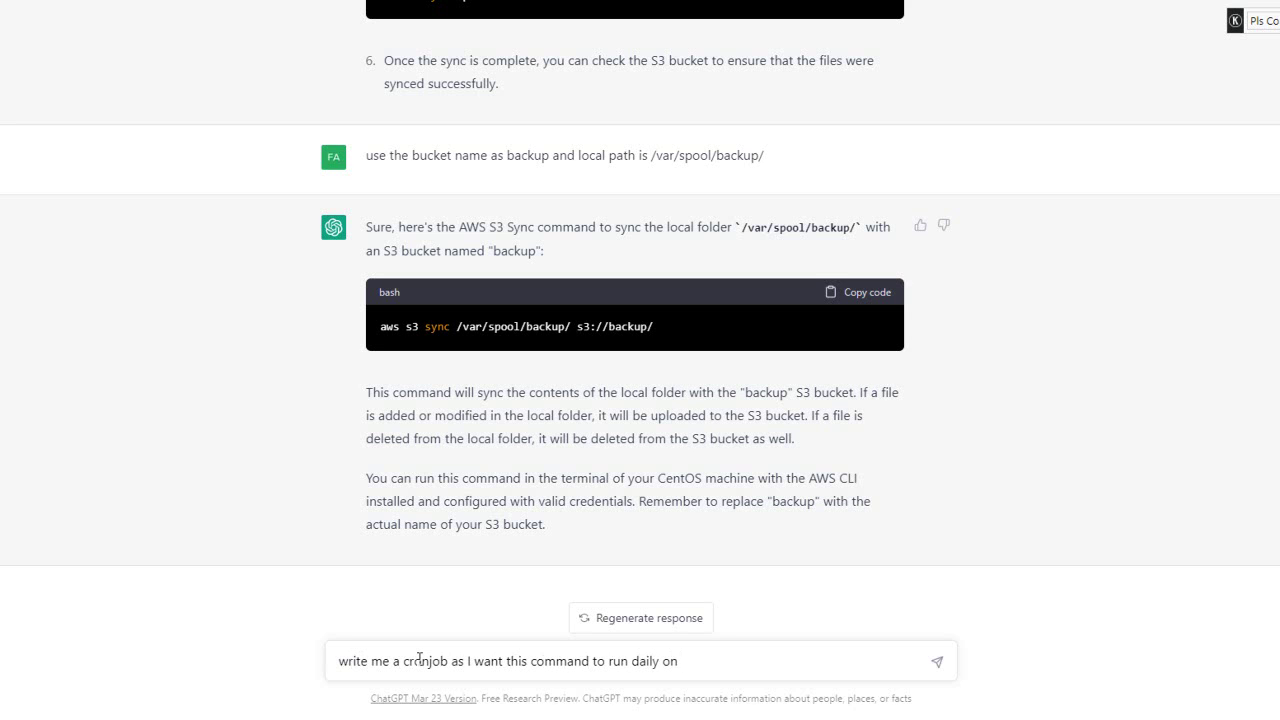
pyautogui.write('23:00 EST')
pyautogui.press('Return')
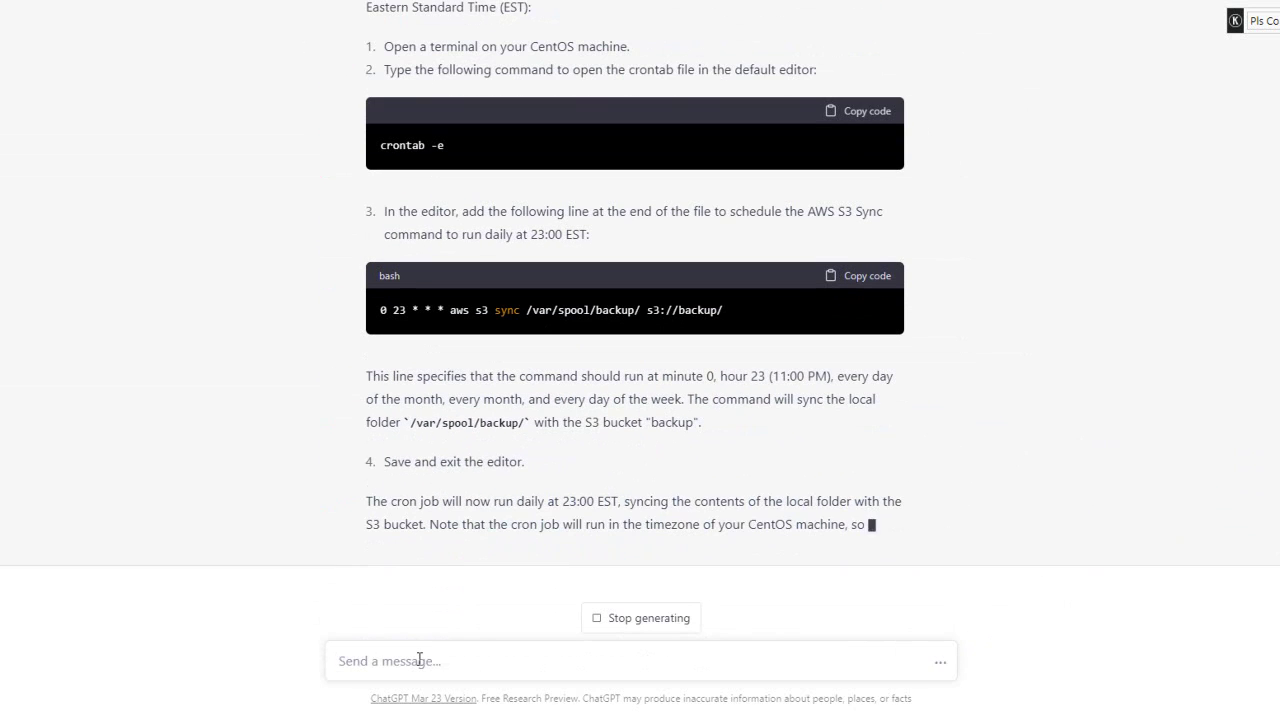
# Ask to be notified at the user's e-mail address whenever the cron succeeds or fails
pyautogui.write('I also want to get notified when this cron')
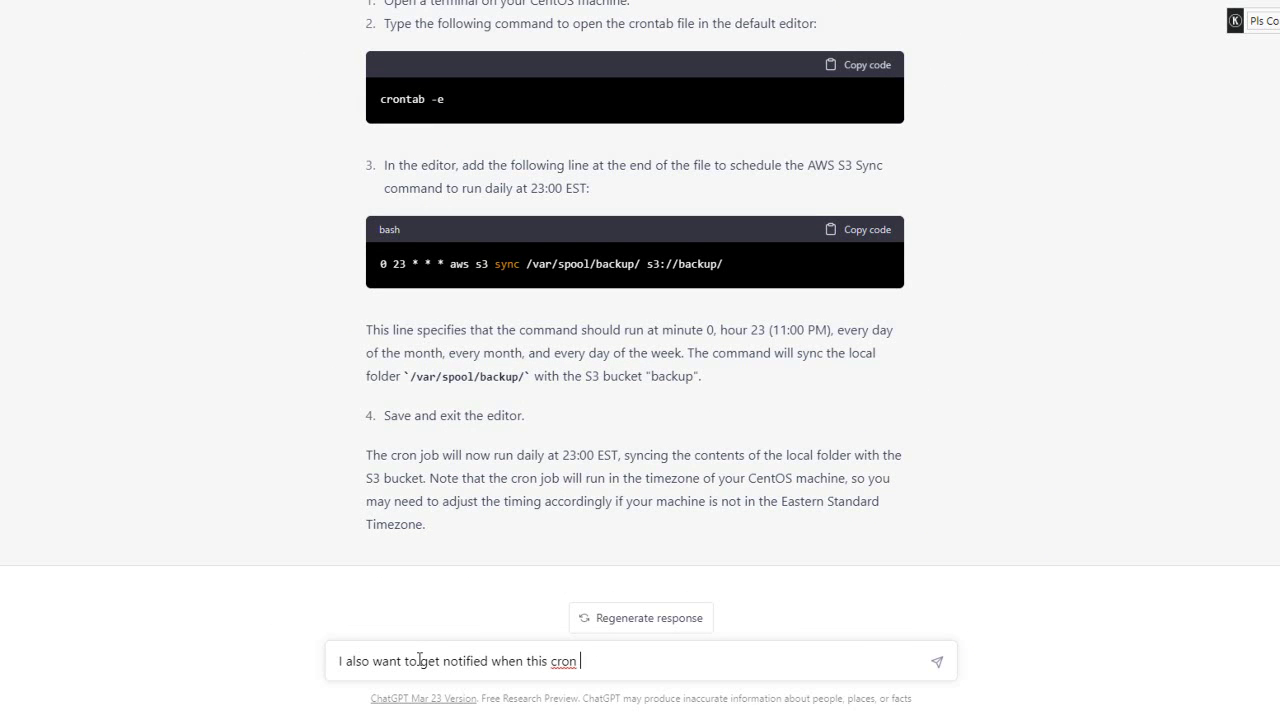
pyautogui.write(' is executed successfully or ')
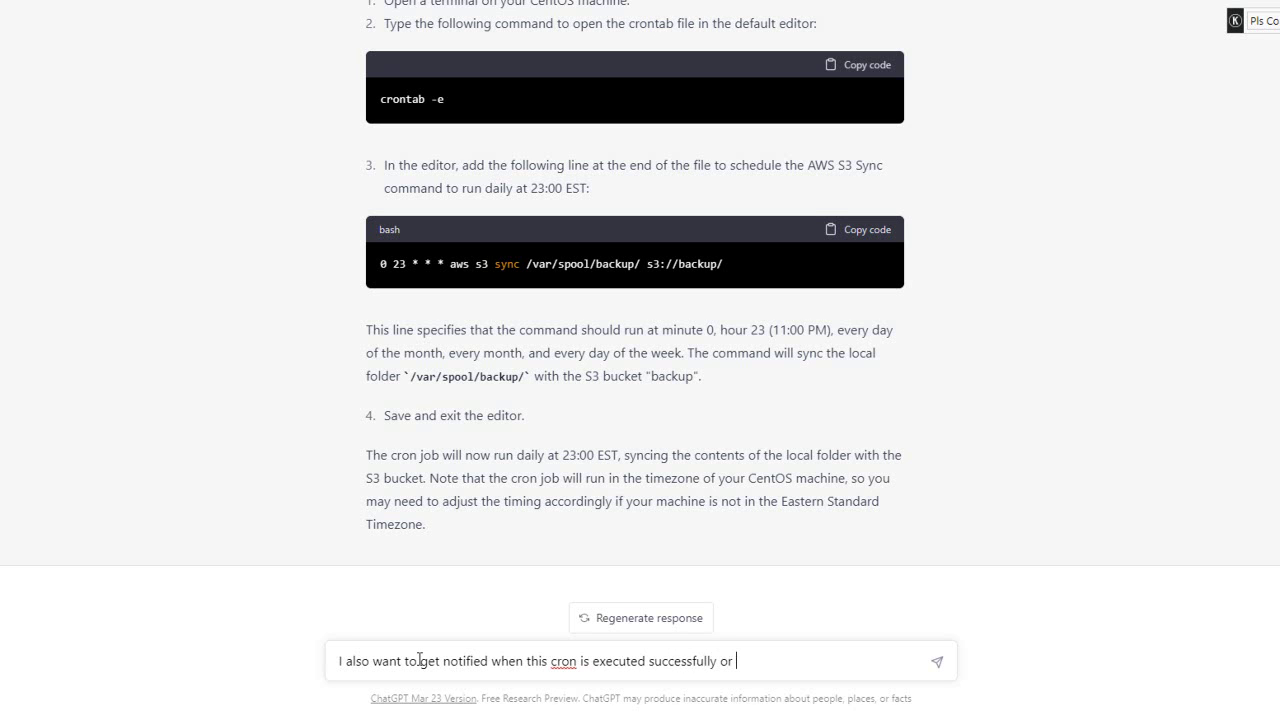
pyautogui.write('failed.')
pyautogui.press('BackSpace')
pyautogui.press('BackSpace')
pyautogui.write('at email address faisal@example.com')
pyautogui.press('Return')
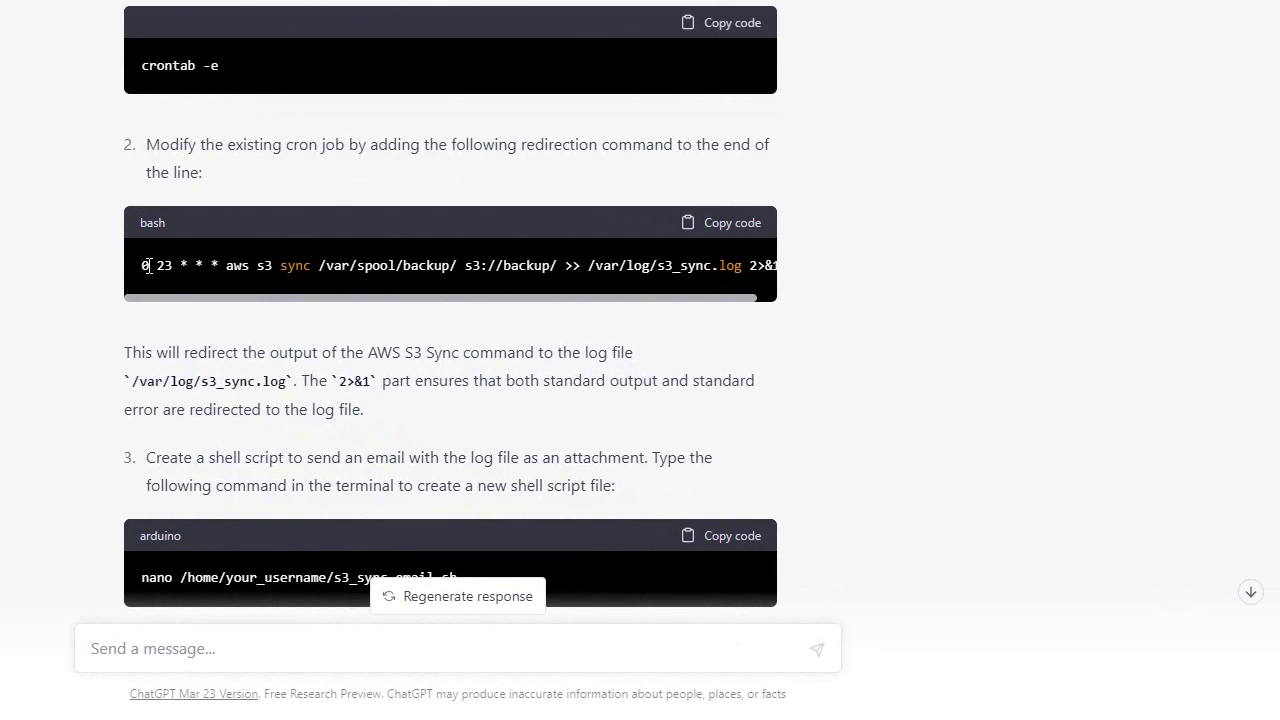
# Select parts of the revised cron line, ending on its aws s3 sync portion
pyautogui.doubleClick(145, 265)
pyautogui.click(147, 266)
pyautogui.doubleClick(146, 266)
pyautogui.click(147, 266)
pyautogui.tripleClick(160, 266)
pyautogui.click(162, 268)
pyautogui.moveTo(225, 296); pyautogui.dragTo(259, 304)
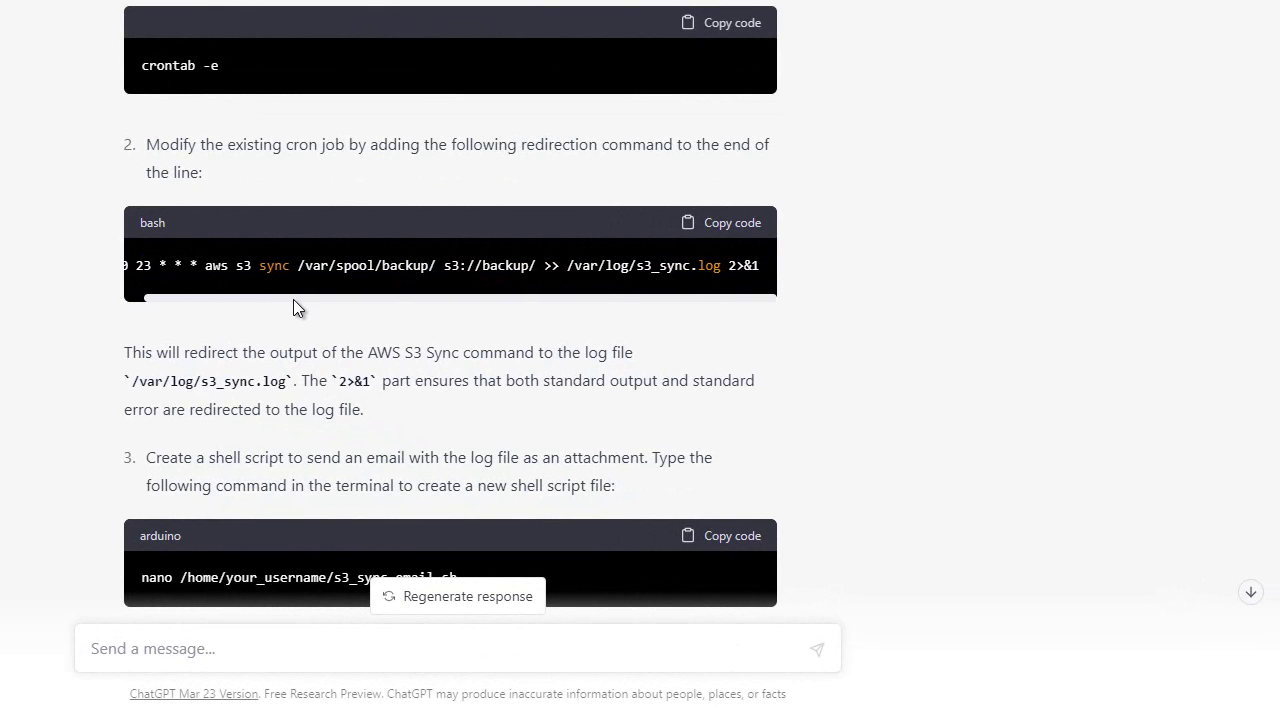
pyautogui.moveTo(205, 266); pyautogui.dragTo(540, 266)
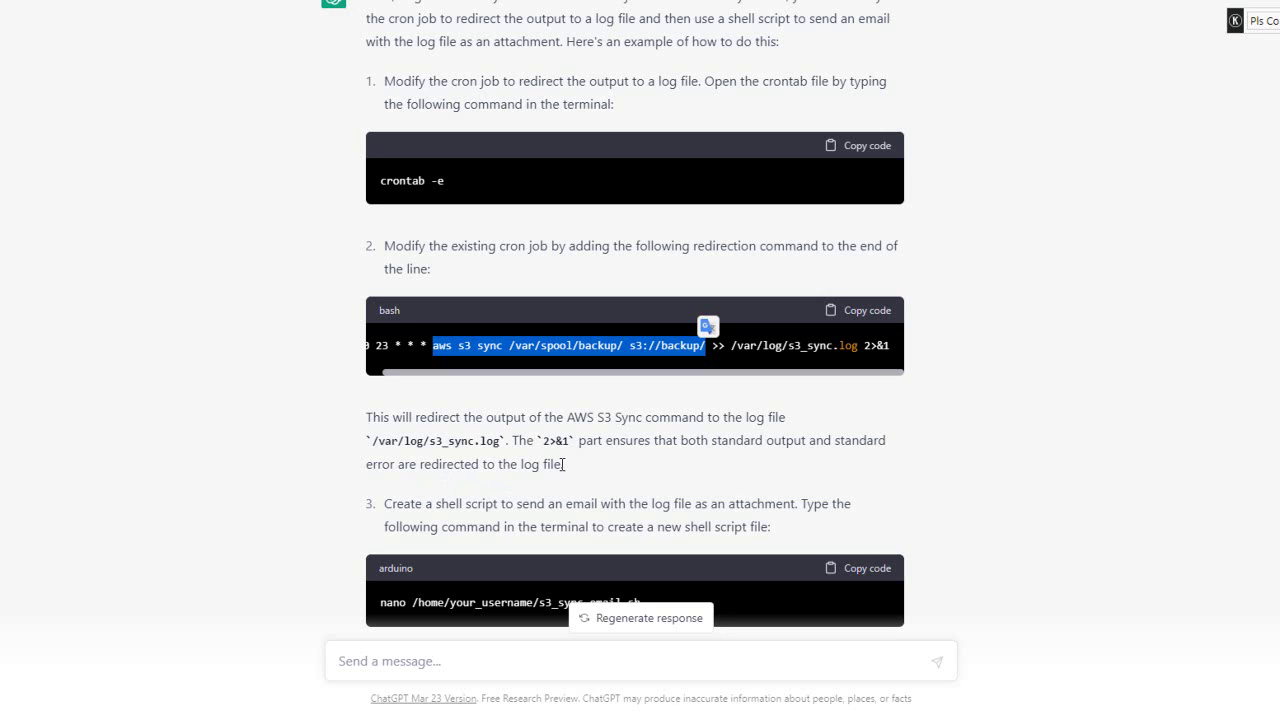
pyautogui.scroll(-2, 673, 478)
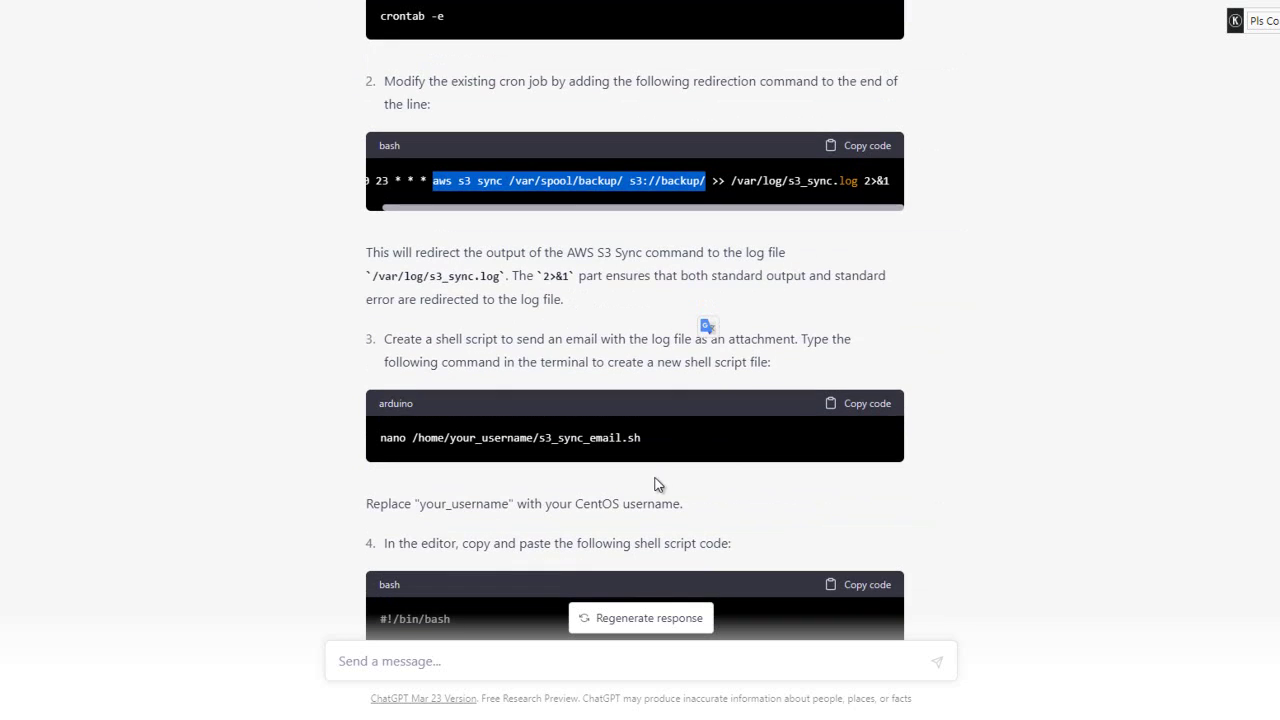
pyautogui.scroll(-2, 338, 380)
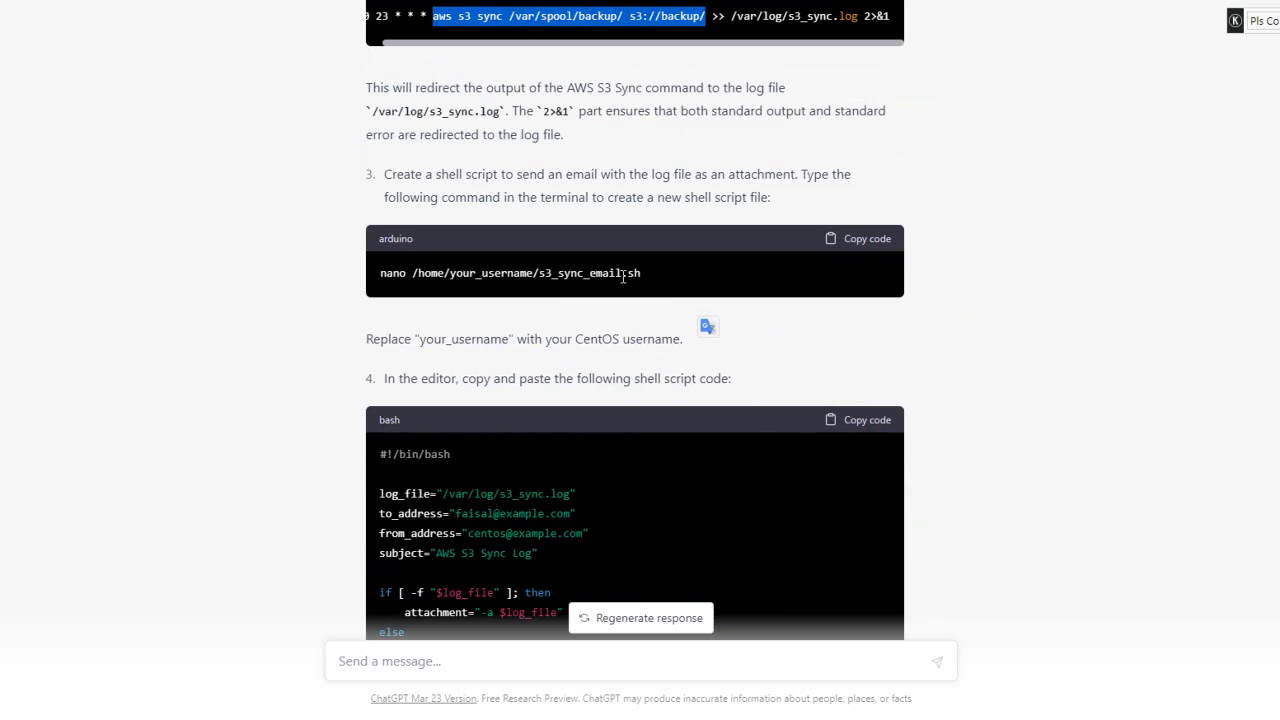
pyautogui.scroll(-3, 347, 254)
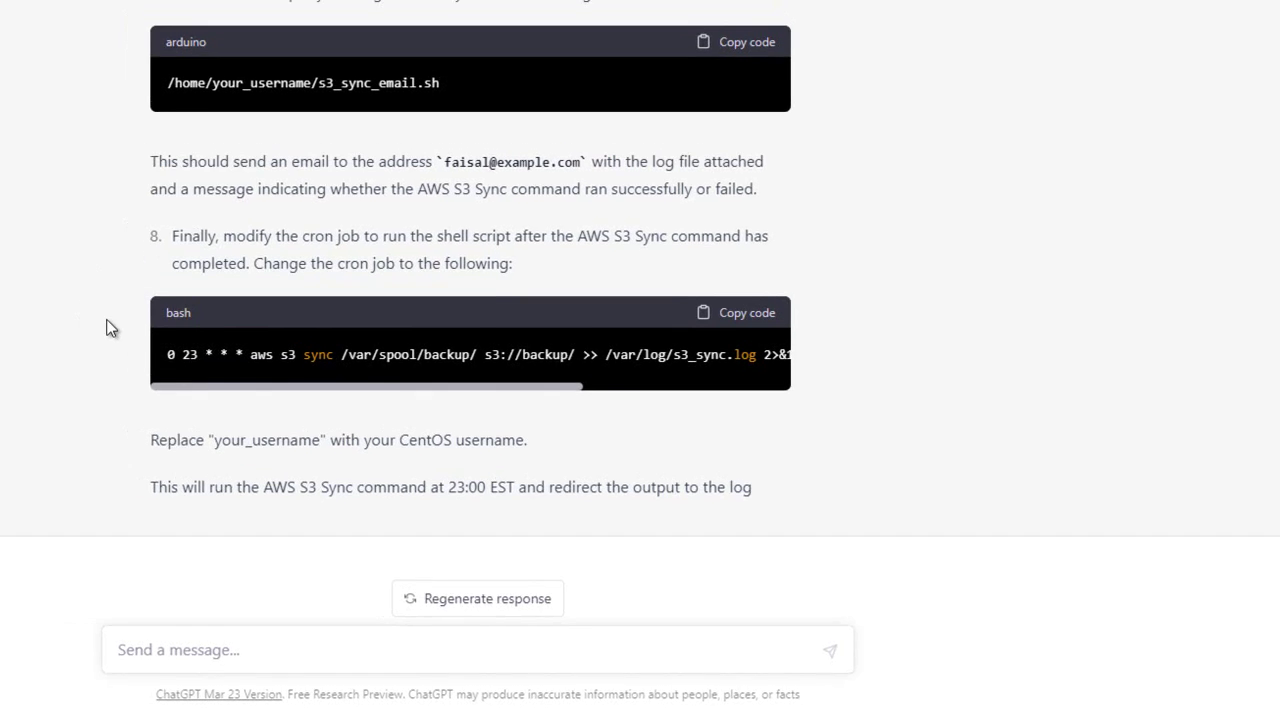
pyautogui.scroll(10, 371, 399)
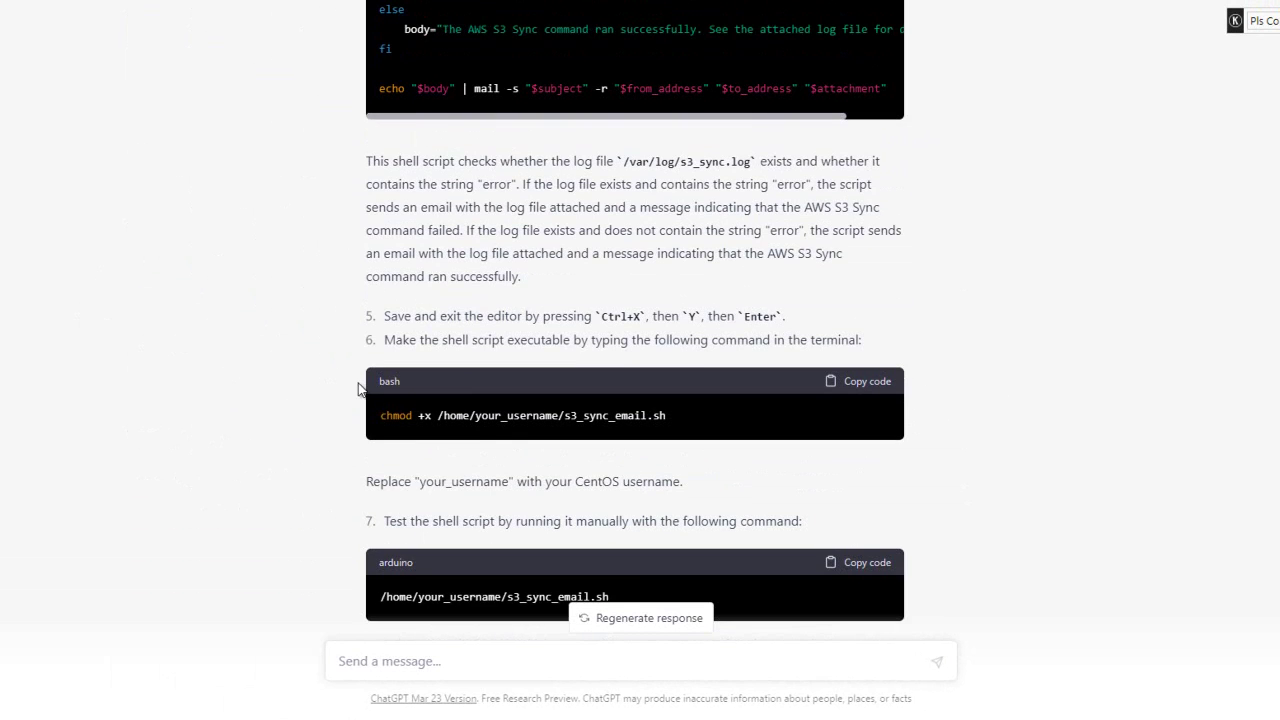
pyautogui.scroll(2, 362, 382)
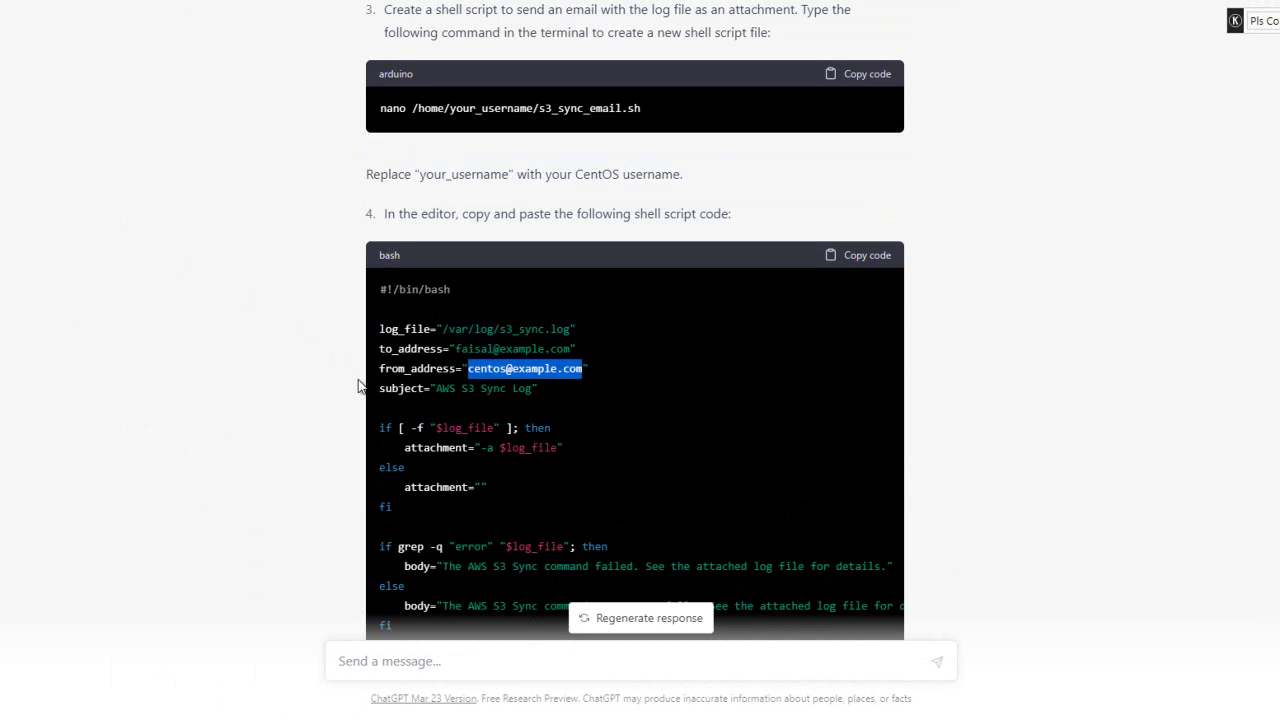
pyautogui.scroll(-1, 585, 360)
pyautogui.scroll(-1, 560, 320)
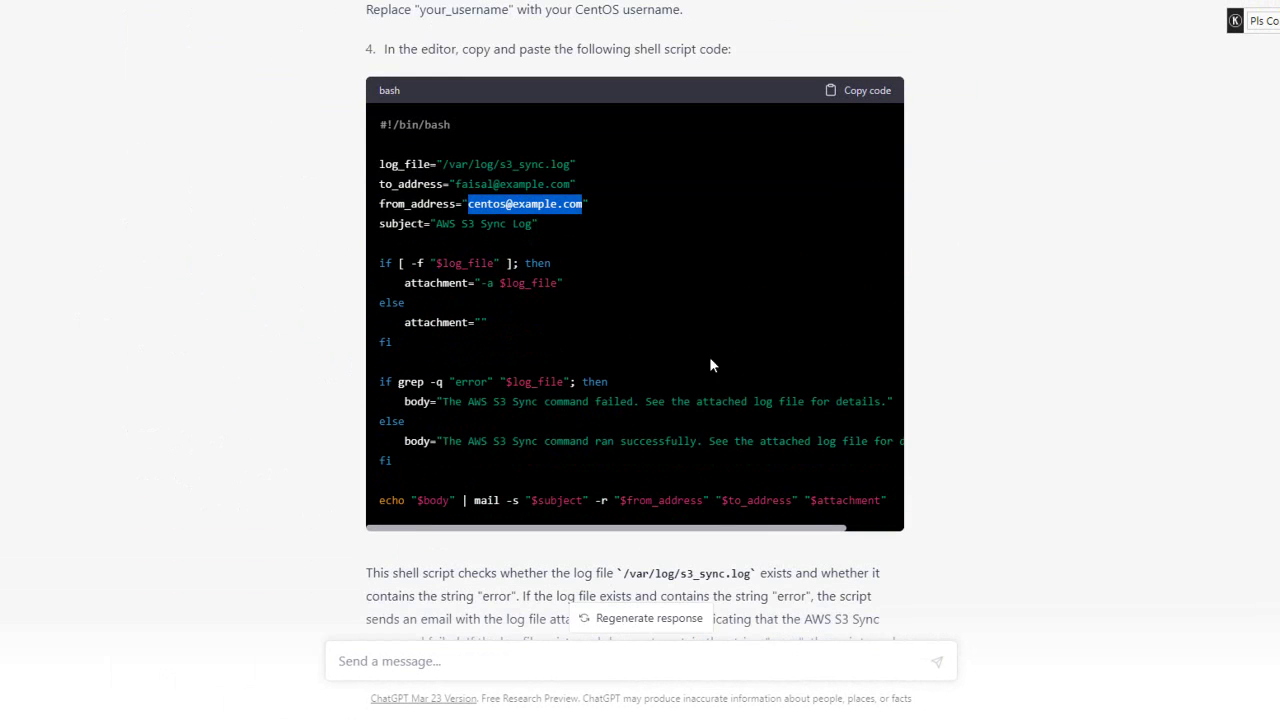
pyautogui.scroll(3, 690, 440)
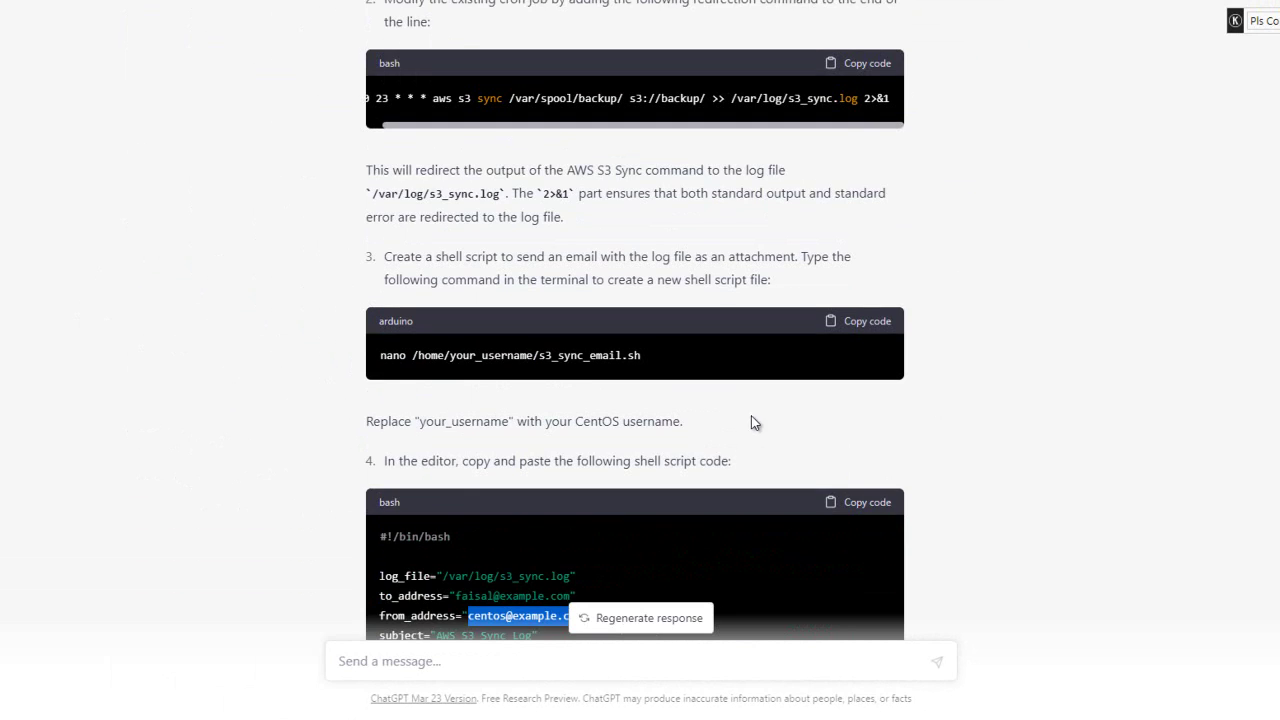
pyautogui.scroll(2, 751, 416)
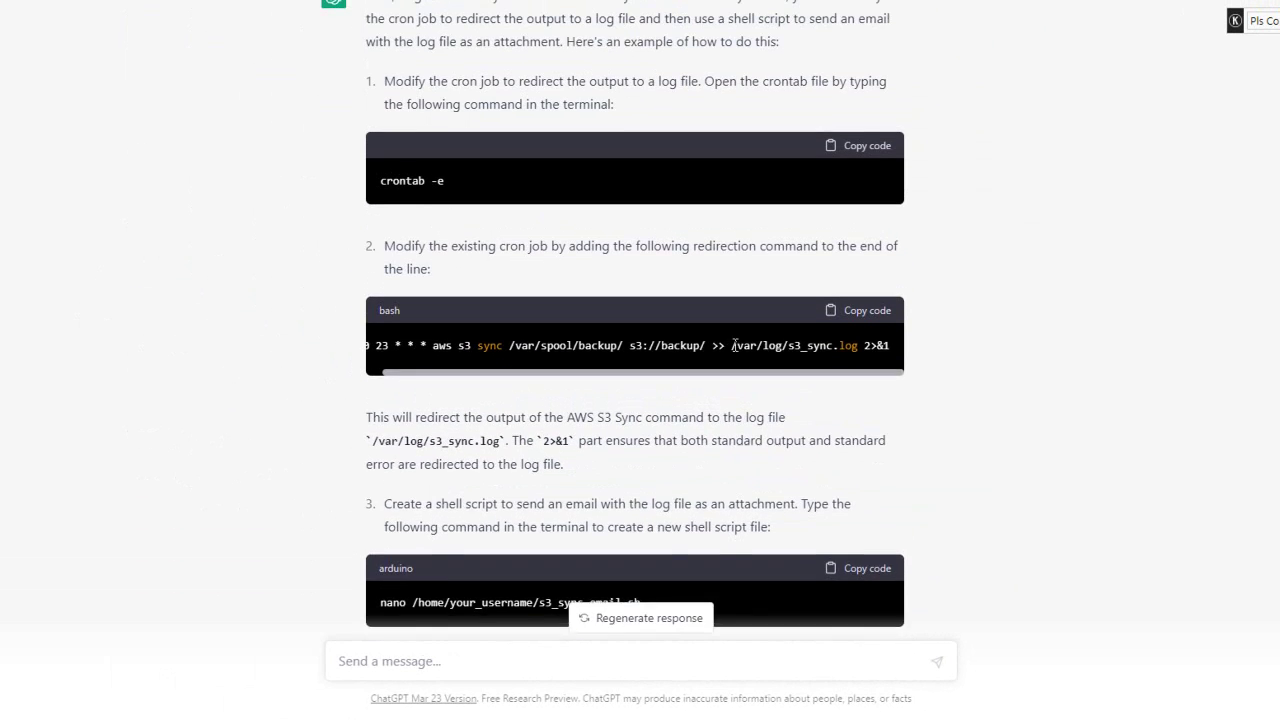
pyautogui.scroll(1, 735, 345)
pyautogui.scroll(-1, 727, 389)
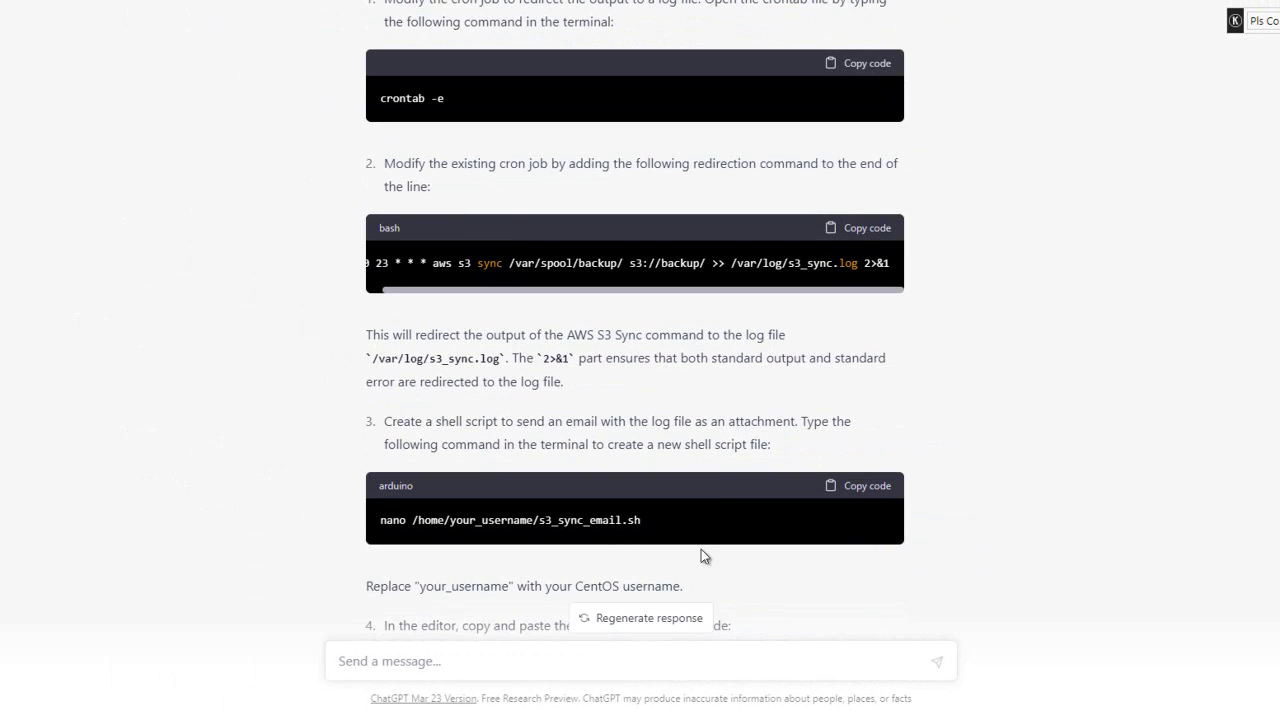
# Regenerate the answer and scroll the code block to read the full 23:00 sync-and-email cron line
pyautogui.click(649, 618)
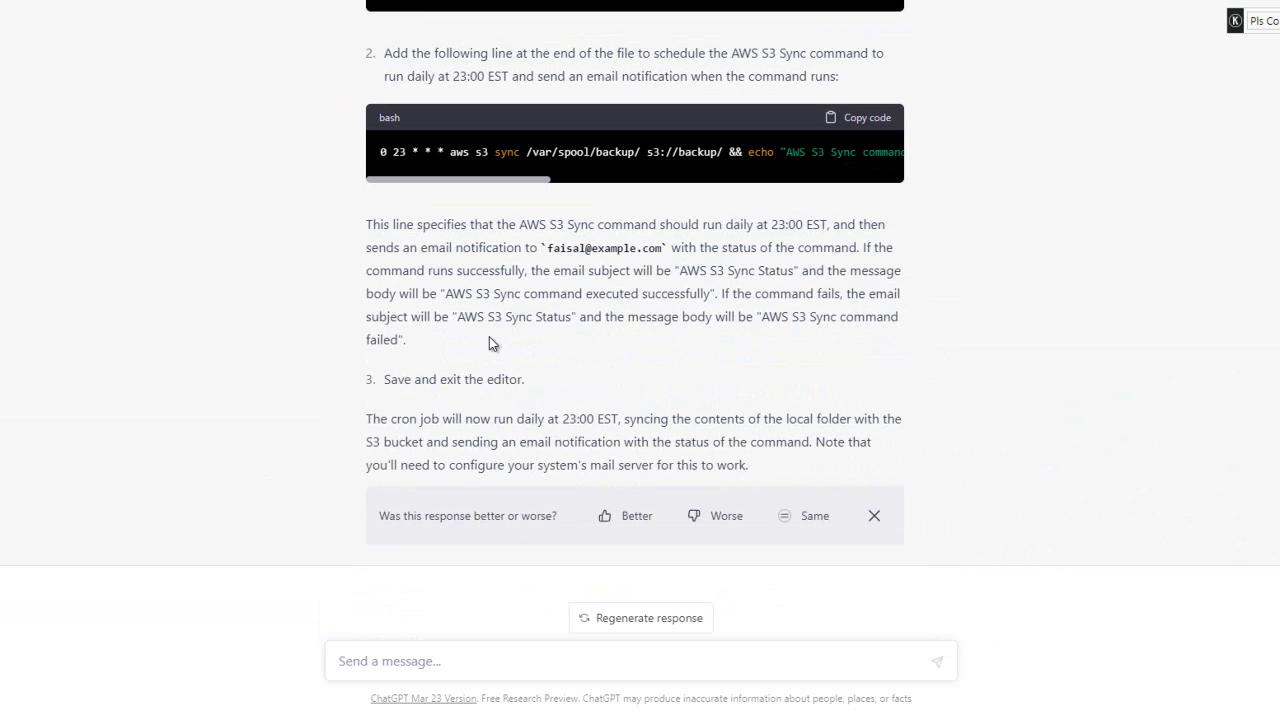
pyautogui.scroll(2, 443, 312)
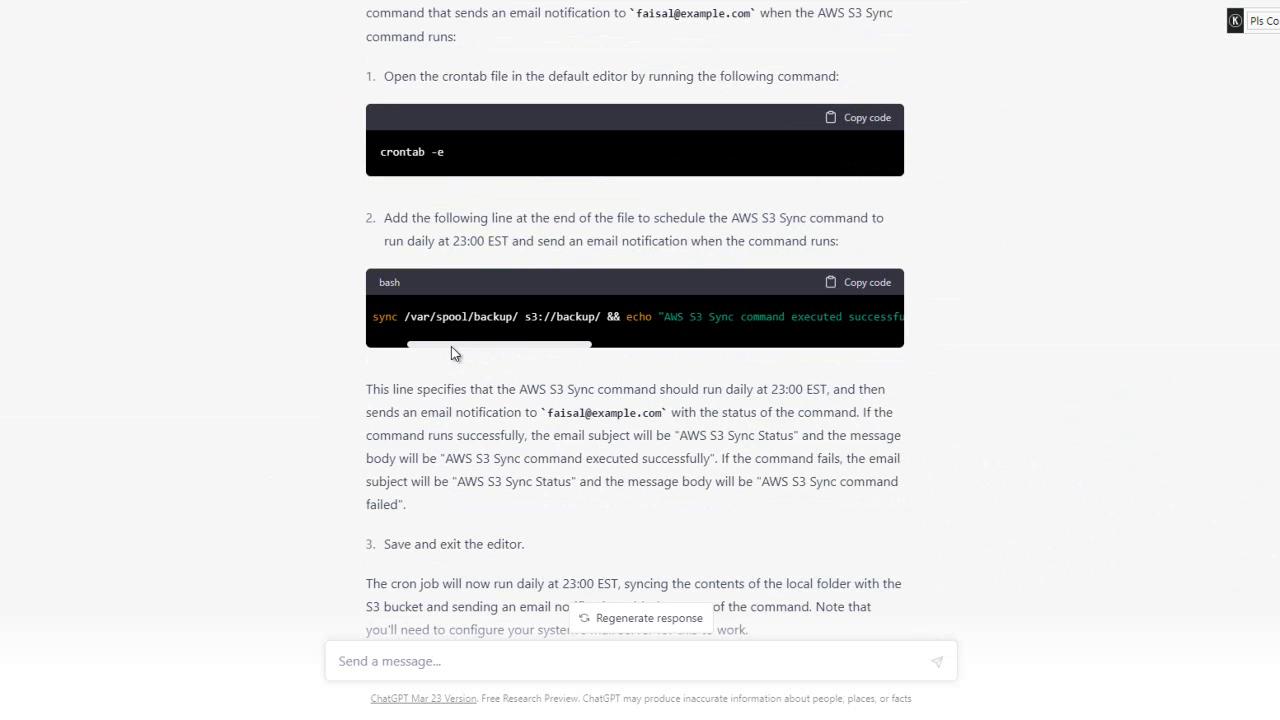
pyautogui.hscroll(1, 451, 346)
pyautogui.moveTo(420, 357); pyautogui.dragTo(369, 345)
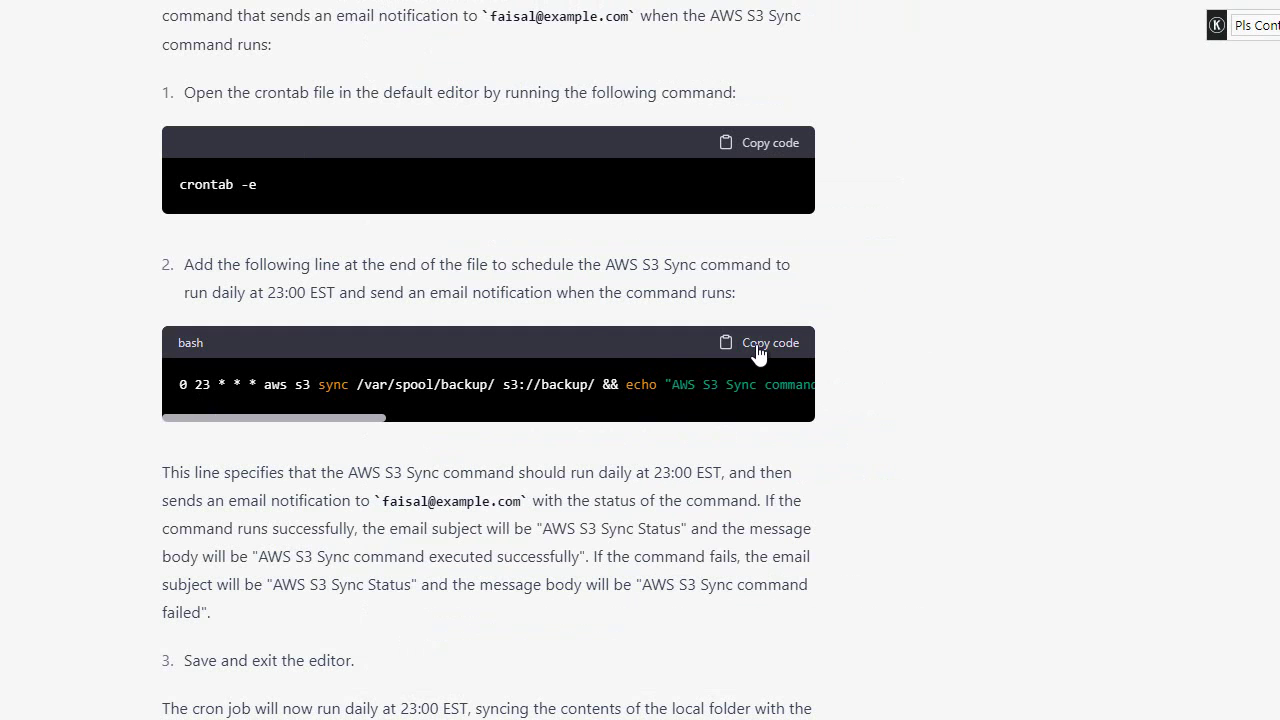
# Copy the single-line cron job from ChatGPT and open the crontab for editing
pyautogui.click(759, 352)
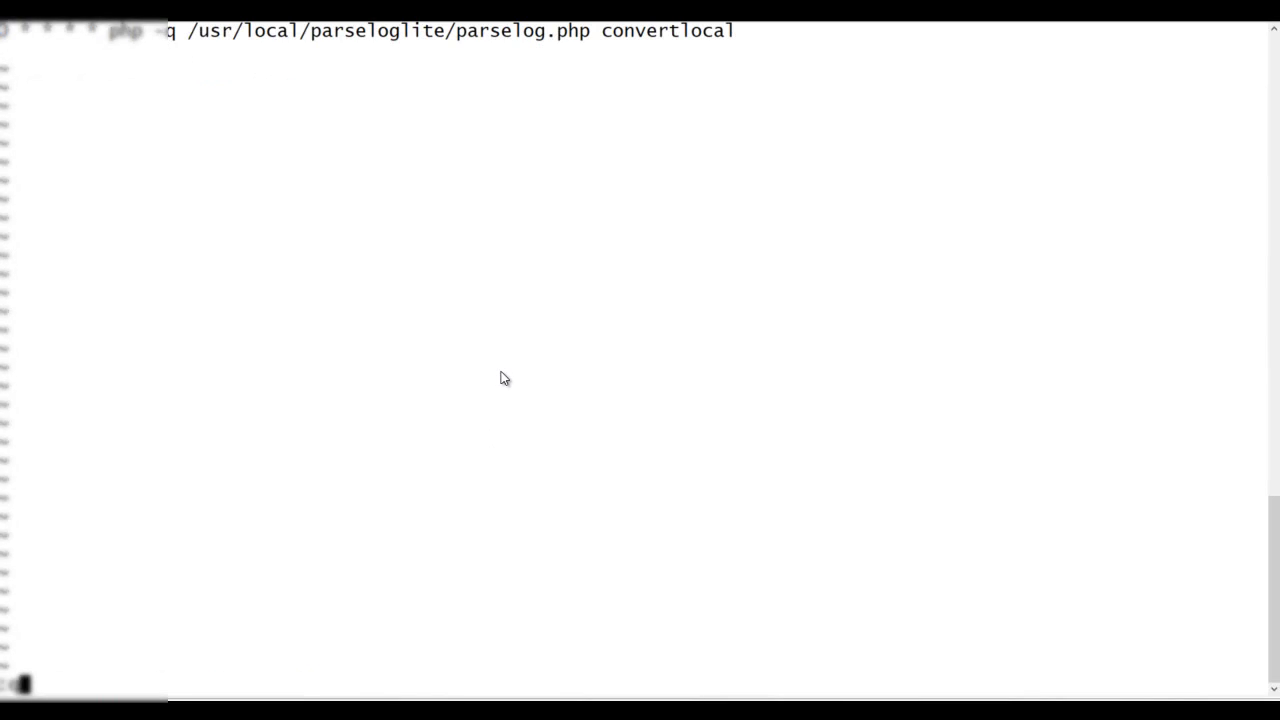
pyautogui.press('Return')
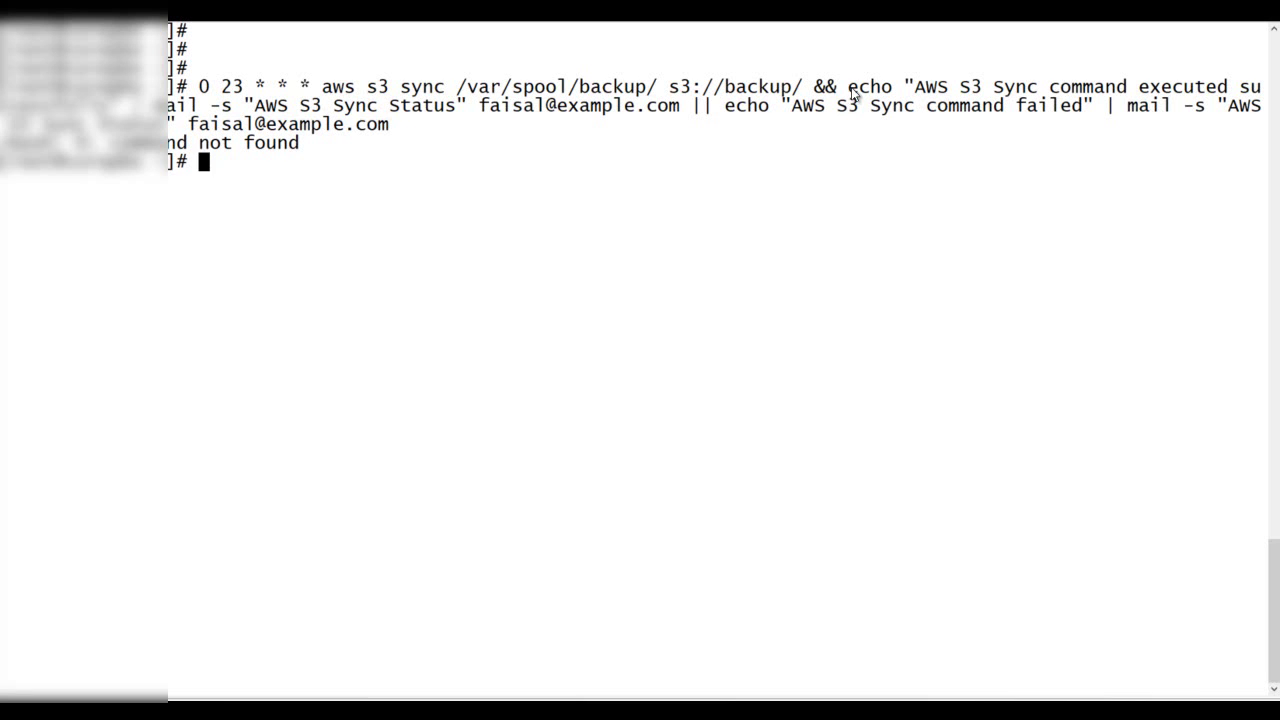
# Select the echo-and-mail part of the cron line and run it at the shell prompt
pyautogui.moveTo(847, 88); pyautogui.dragTo(608, 116)
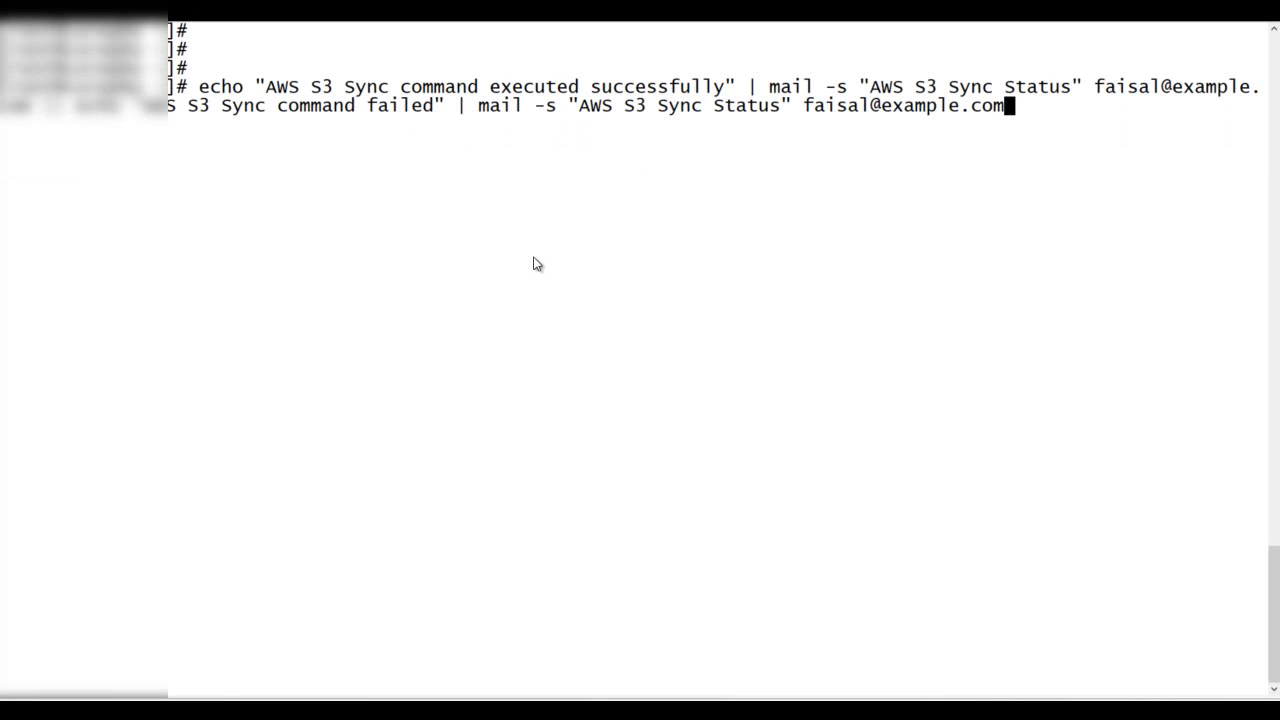
pyautogui.press('Return')
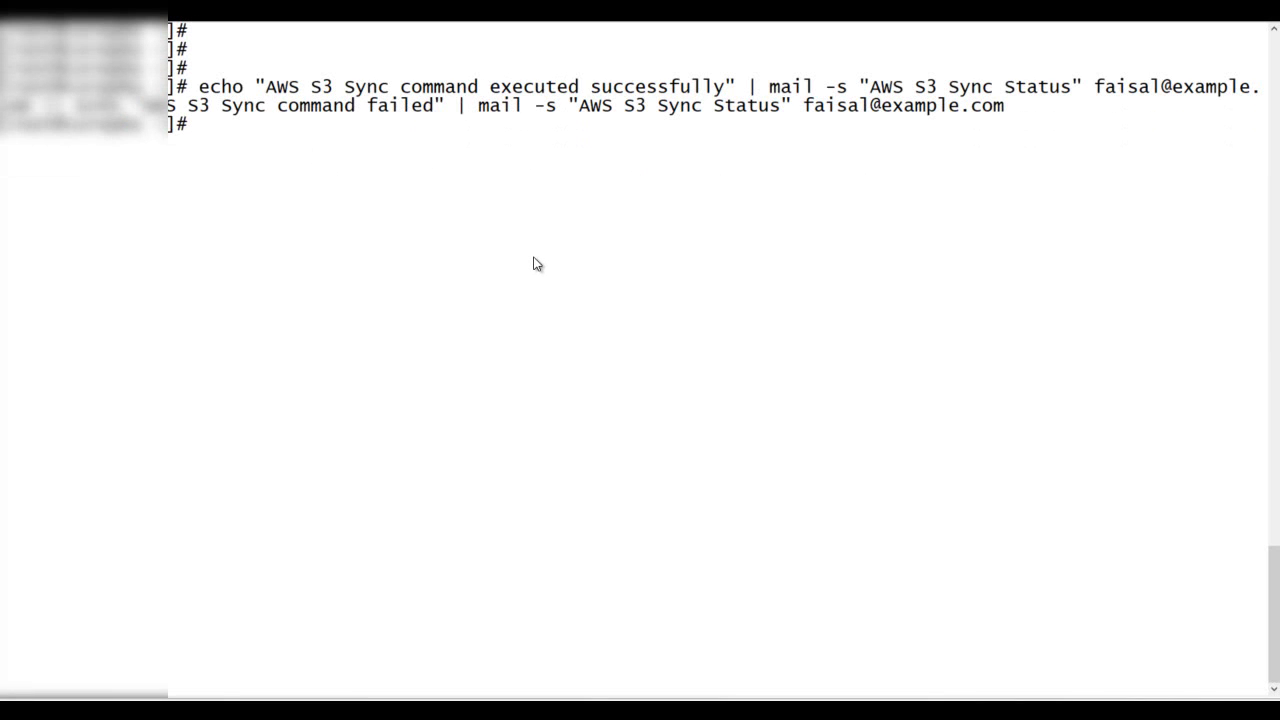
pyautogui.press('Return')
pyautogui.press('Return')
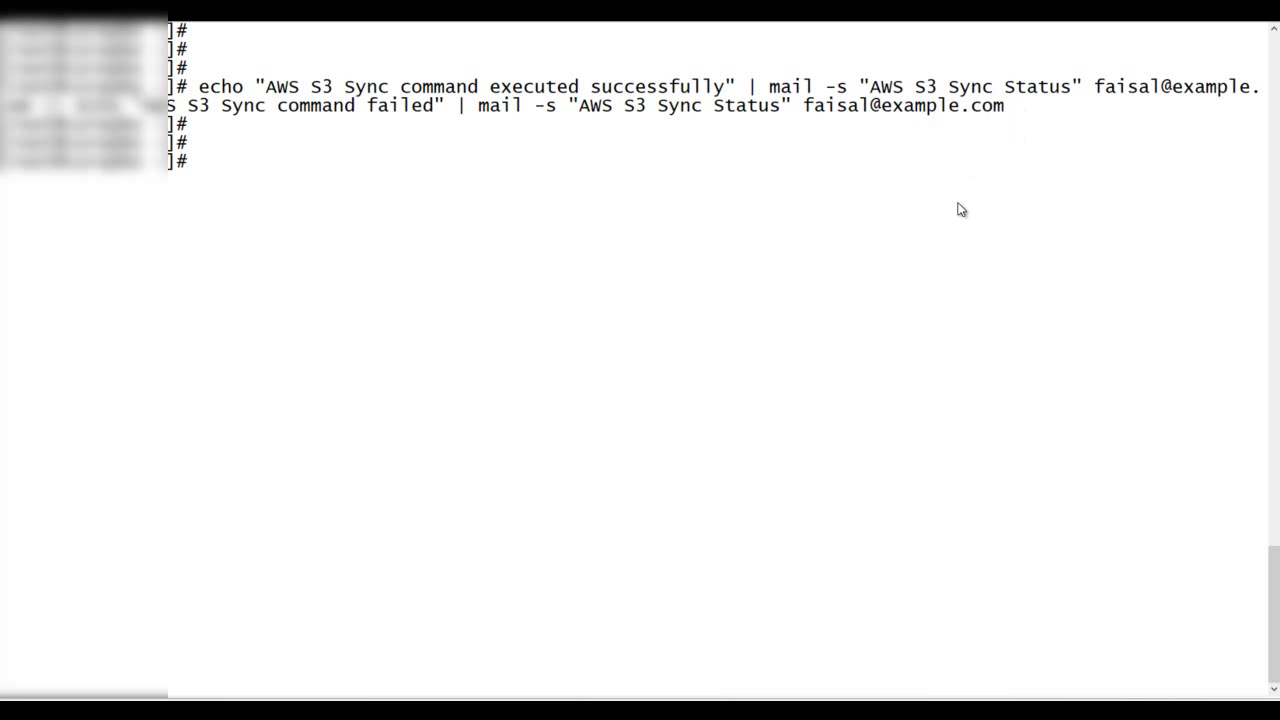
# Paste the 23:00 aws s3 sync line with status email into crontab -e and save with :wq
pyautogui.write('crontab -ed')
pyautogui.press('BackSpace')
pyautogui.press('Return')
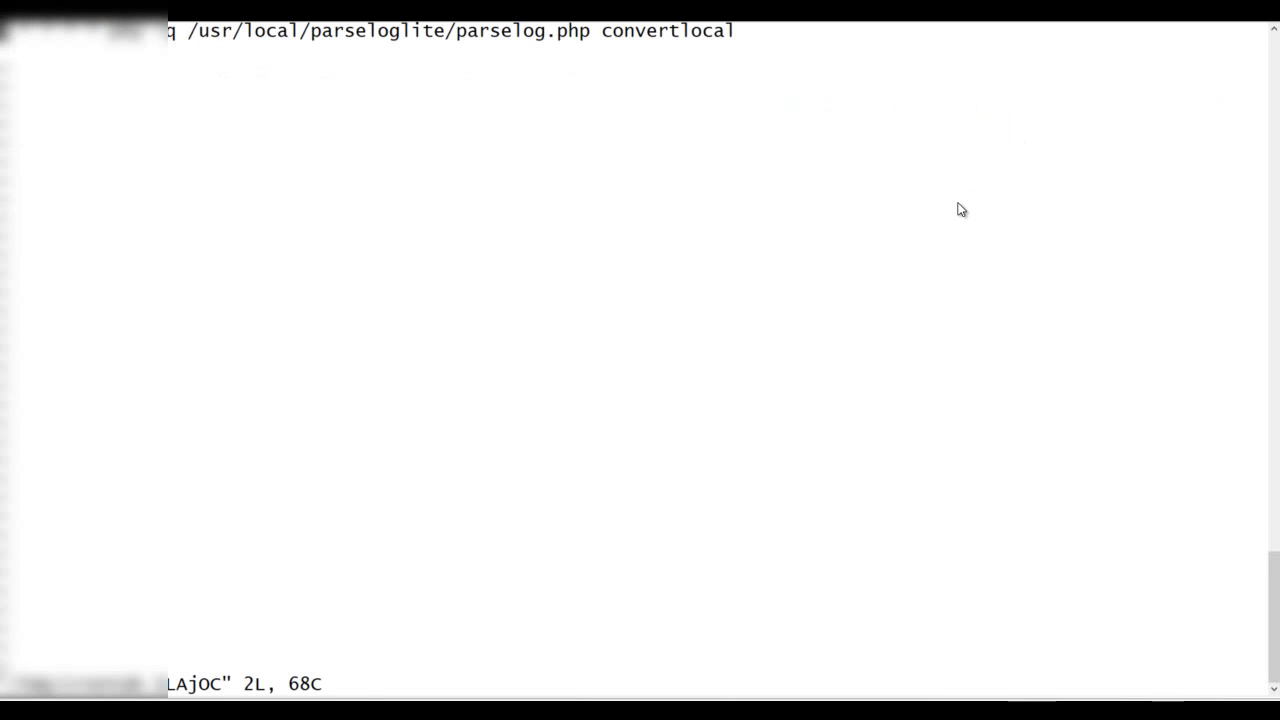
pyautogui.press('i')
pyautogui.rightClick(434, 198)
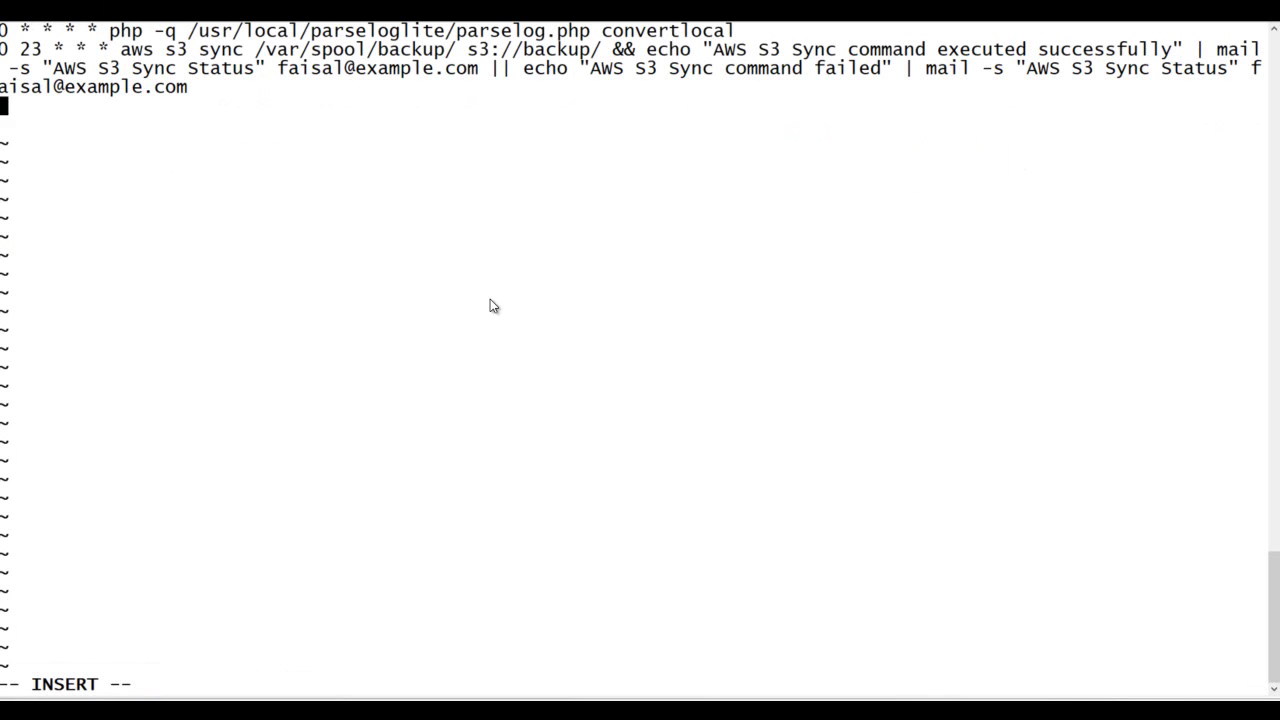
pyautogui.press('Escape')
pyautogui.write(':wq')
pyautogui.press('Return')
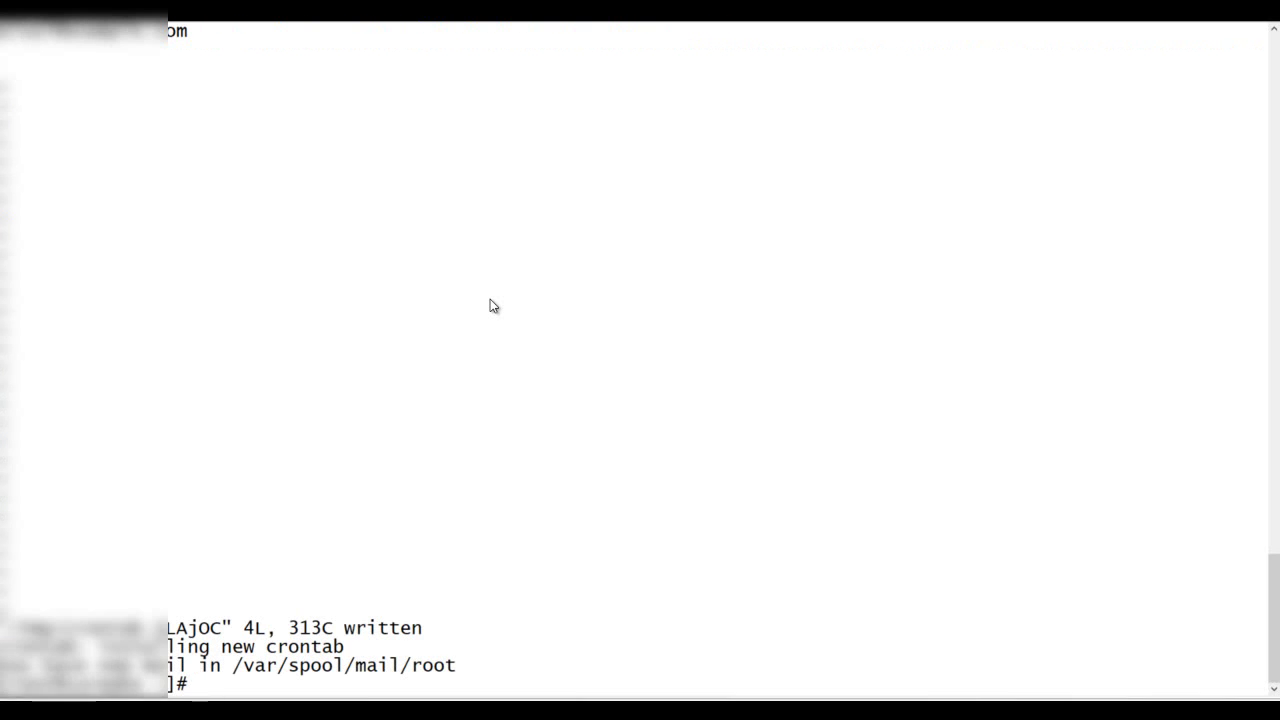